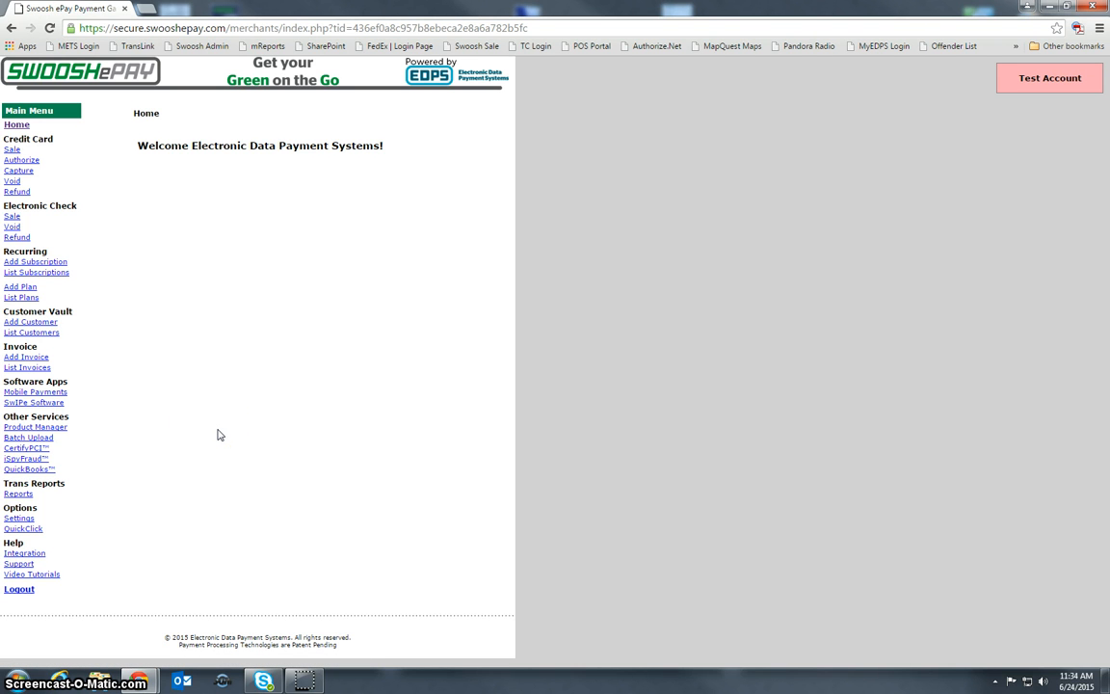
- Open the form for adding a new user account from the gateway's user account settings
{"action": "left_click", "coordinate": [30, 521]}
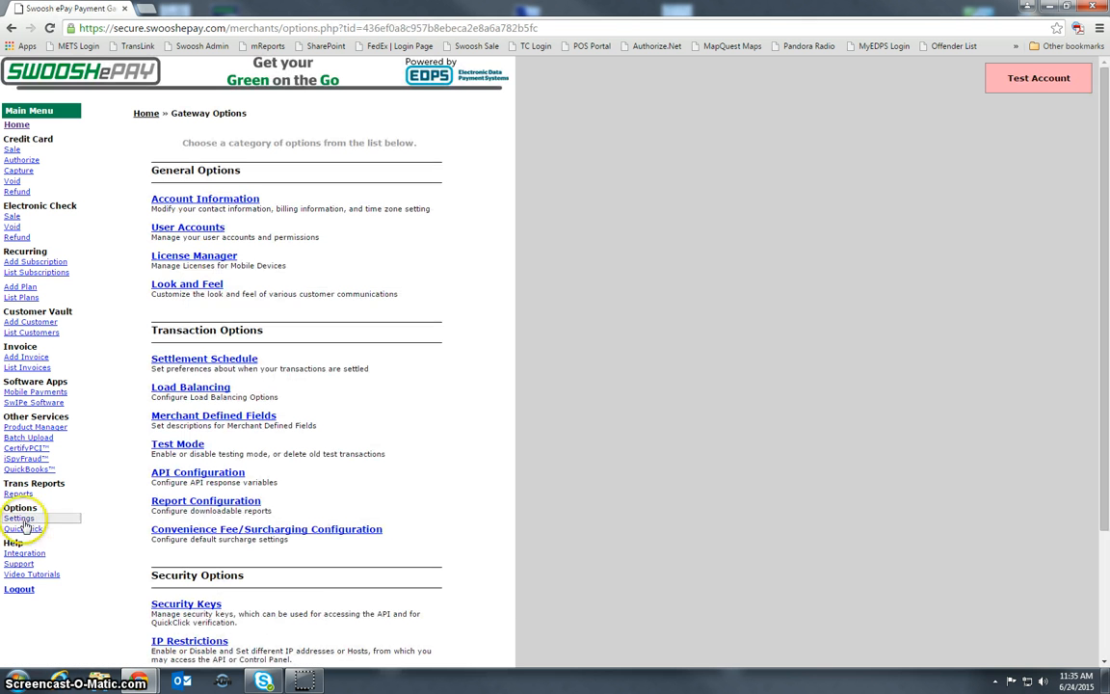
{"action": "left_click", "coordinate": [186, 229]}
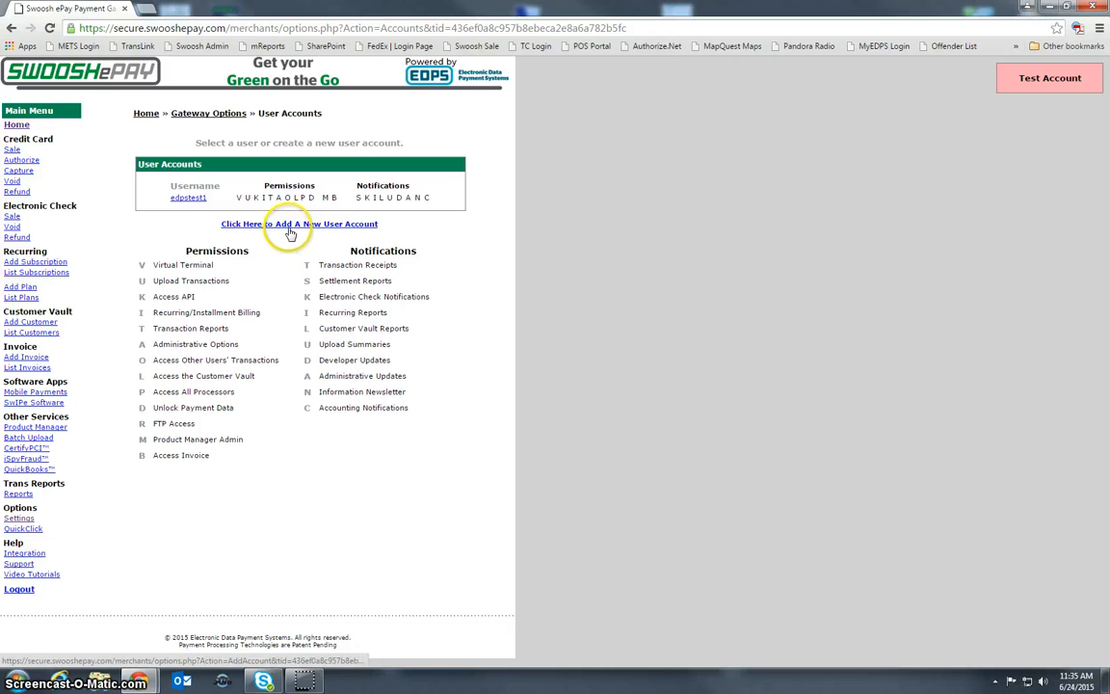
{"action": "left_click", "coordinate": [289, 230]}
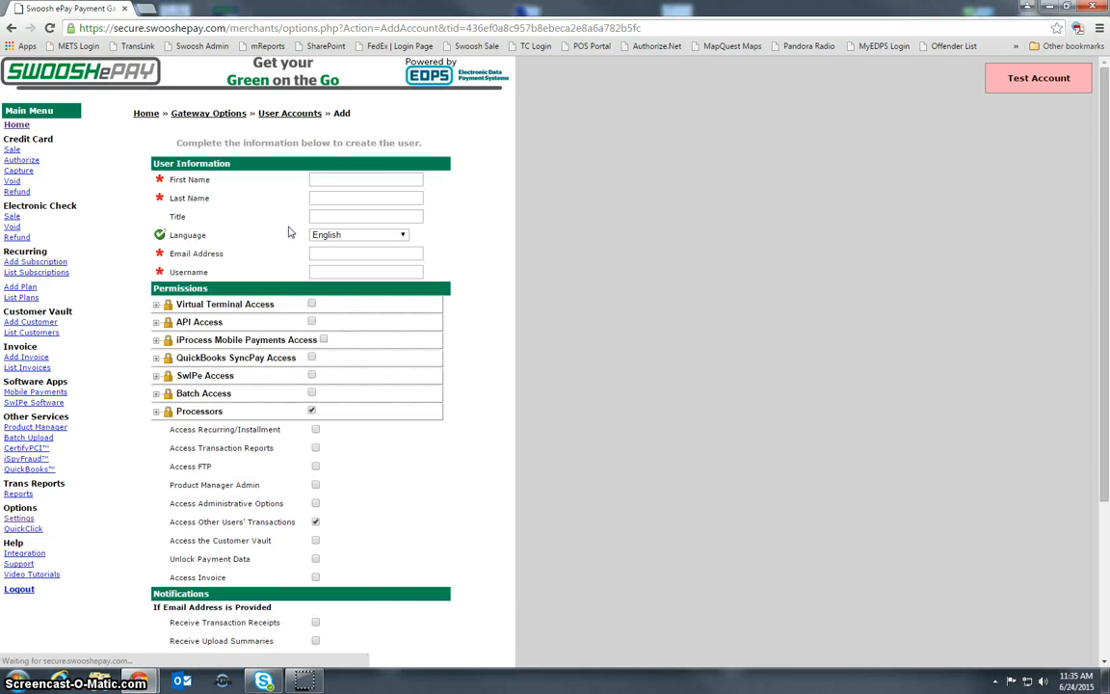
- Fill in the new user's first name, last name, email address and username, leaving the title blank and the language English
{"action": "left_click", "coordinate": [337, 180]}
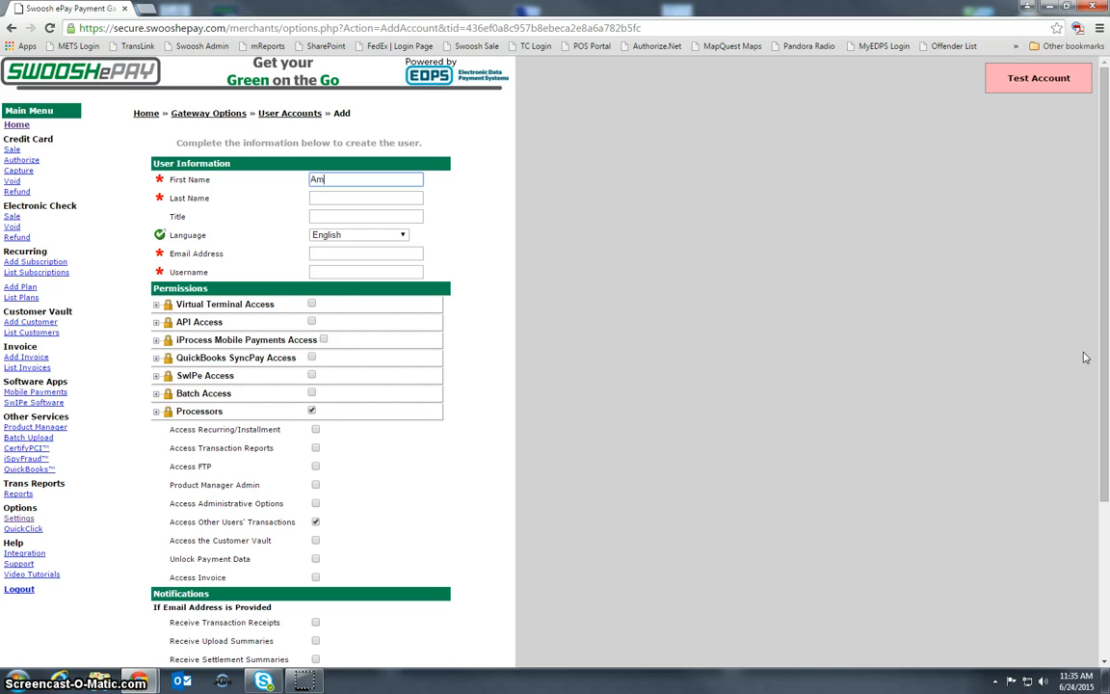
{"action": "key", "text": "Tab"}
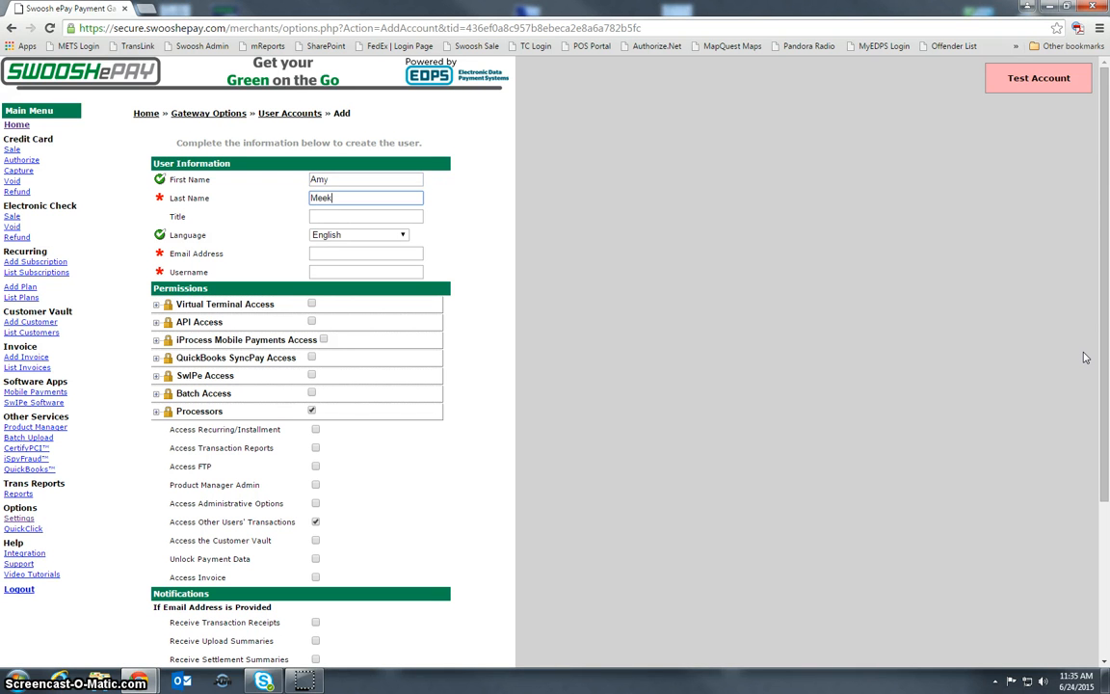
{"action": "key", "text": "Tab"}
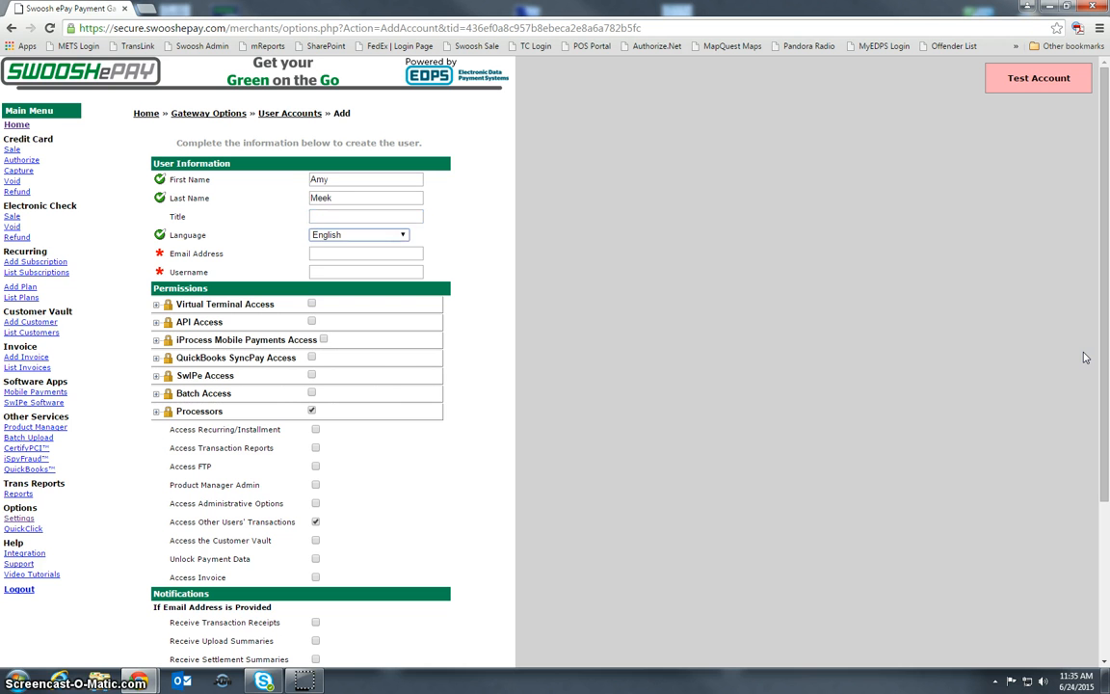
{"action": "key", "text": "Tab"}
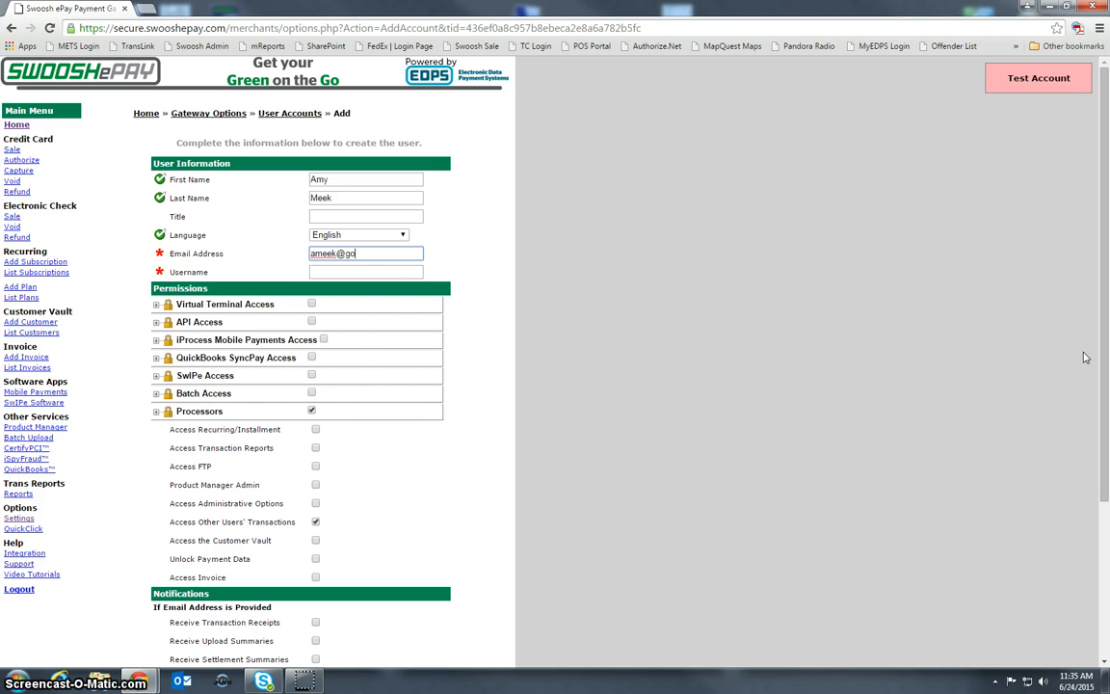
{"action": "key", "text": "Tab"}
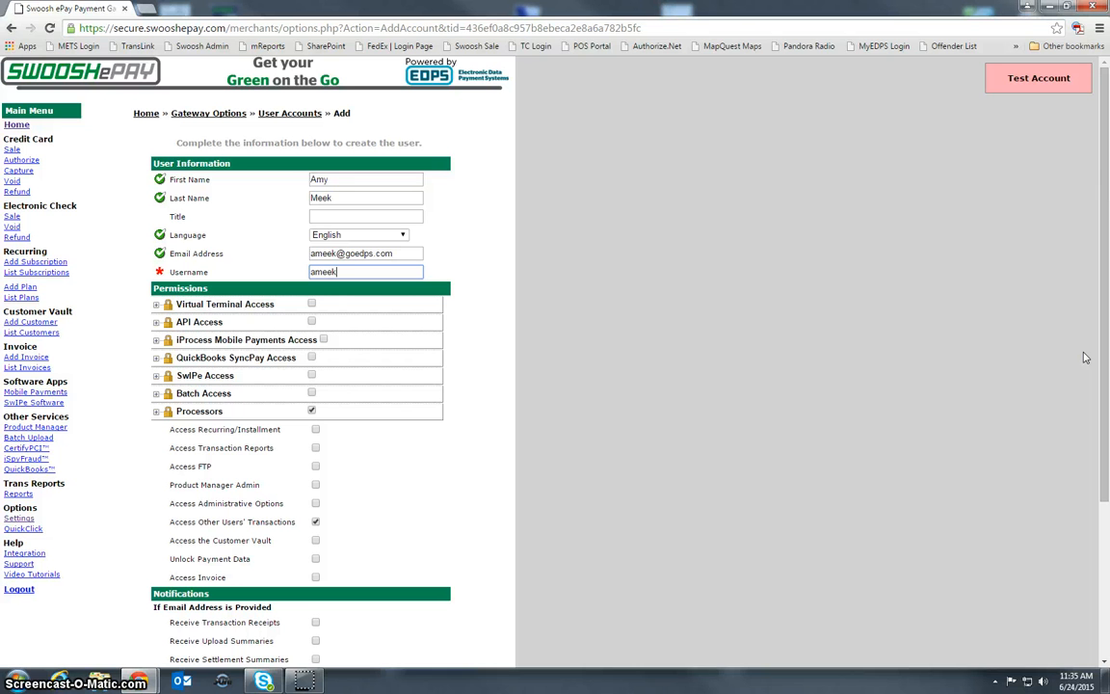
{"action": "key", "text": "Tab"}
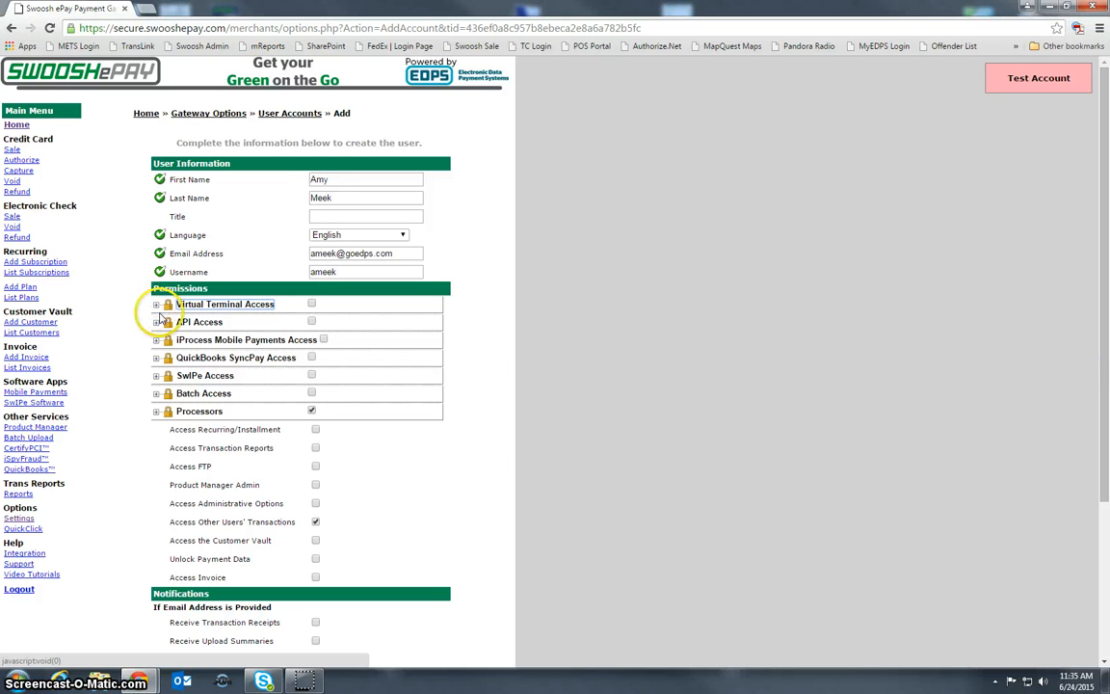
- Grant the Sale Transactions and Void Transactions credit card permissions under Virtual Terminal Access
{"action": "scroll", "coordinate": [157, 221], "scroll_direction": "down", "scroll_amount": 3}
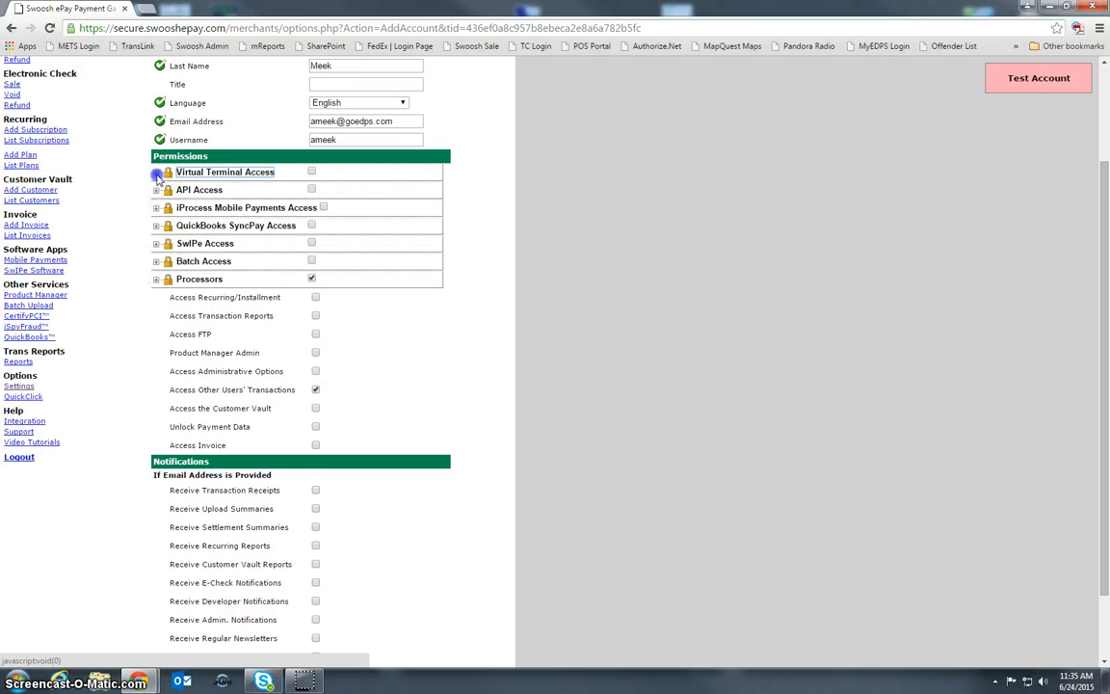
{"action": "left_click", "coordinate": [156, 171]}
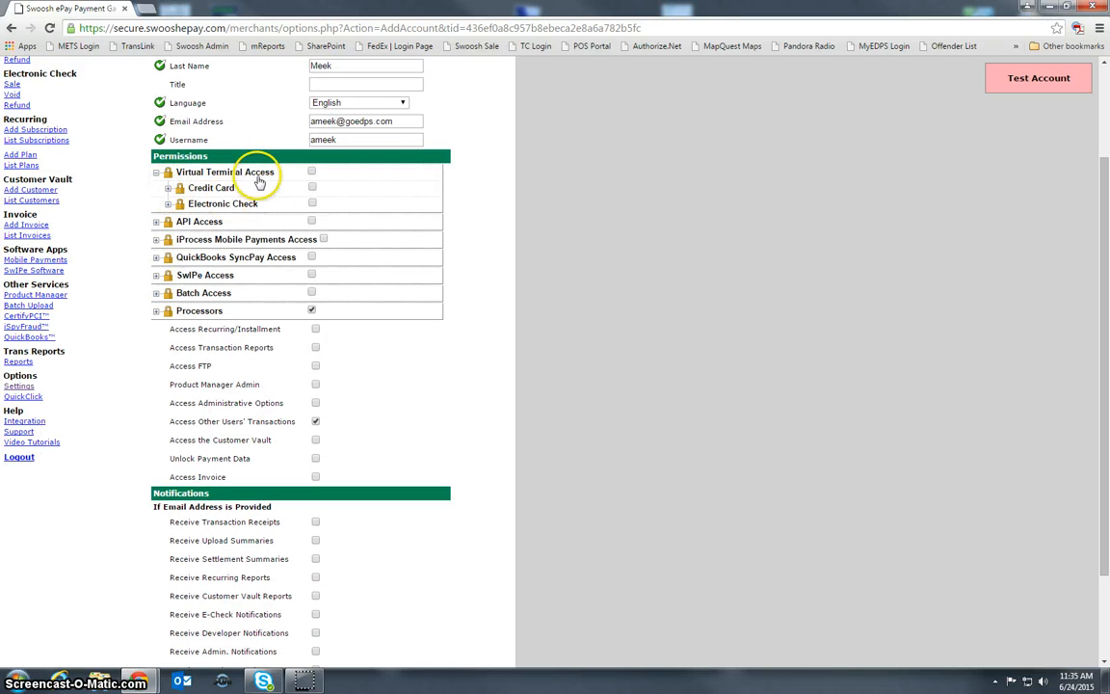
{"action": "left_click", "coordinate": [168, 187]}
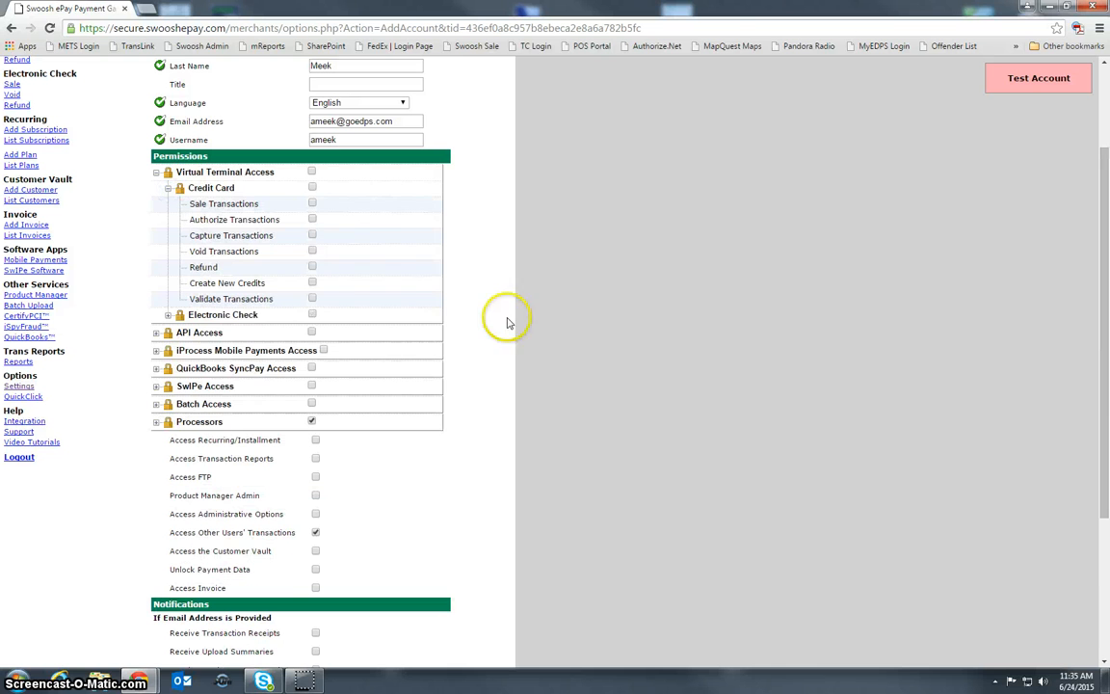
{"action": "left_click", "coordinate": [312, 205]}
{"action": "left_click", "coordinate": [312, 250]}
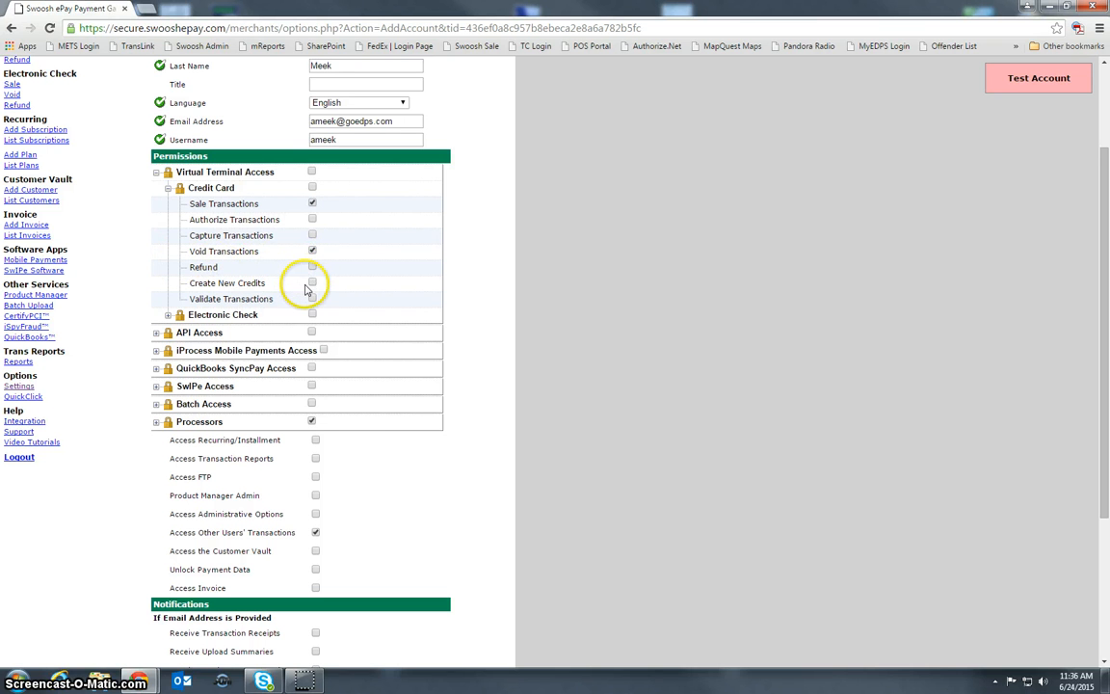
{"action": "left_click", "coordinate": [311, 203]}
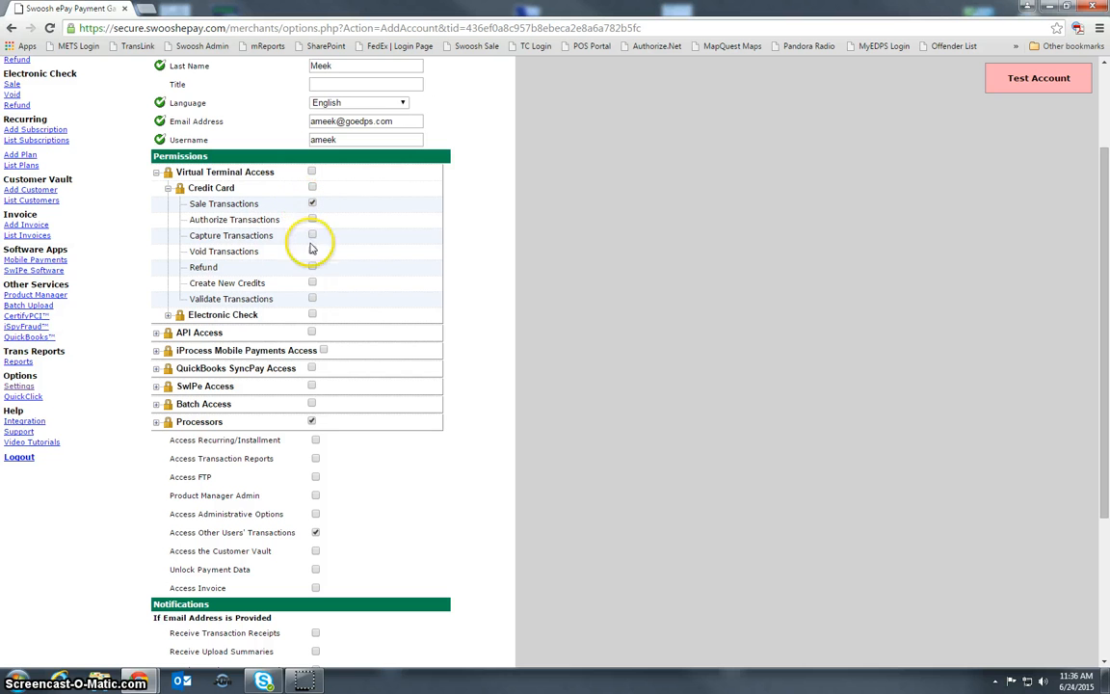
- Expand API, iProcess Mobile Payments, QuickBooks SyncPay and SwIPe Access to examine the permissions they offer
{"action": "scroll", "coordinate": [319, 307], "scroll_direction": "down", "scroll_amount": 3}
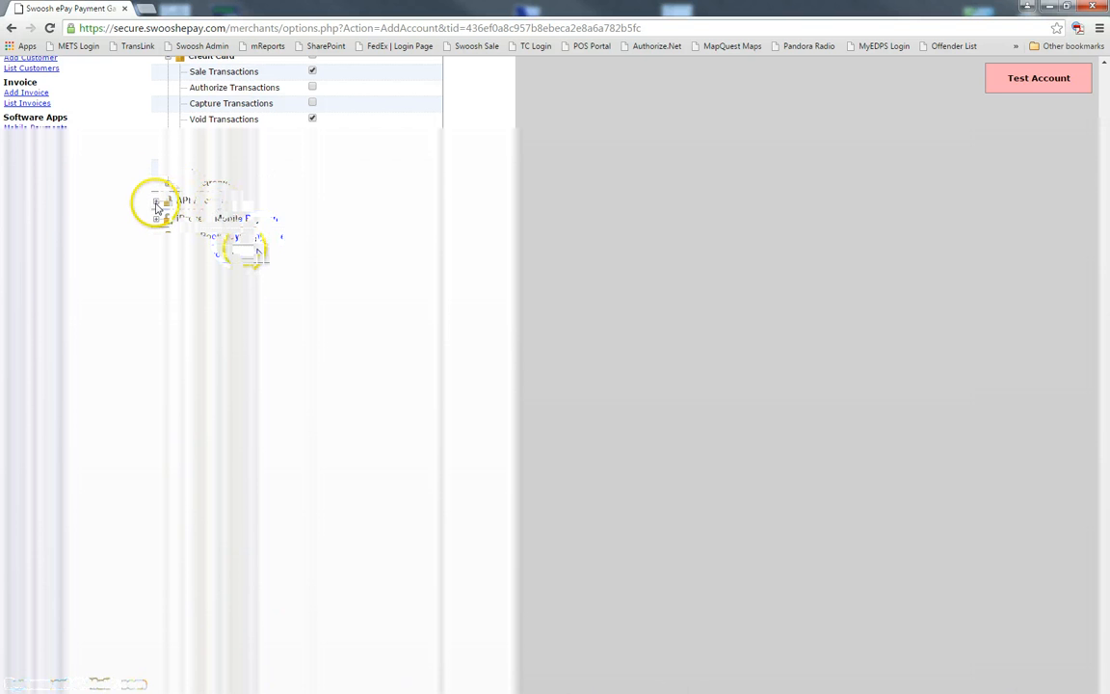
{"action": "left_click", "coordinate": [156, 201]}
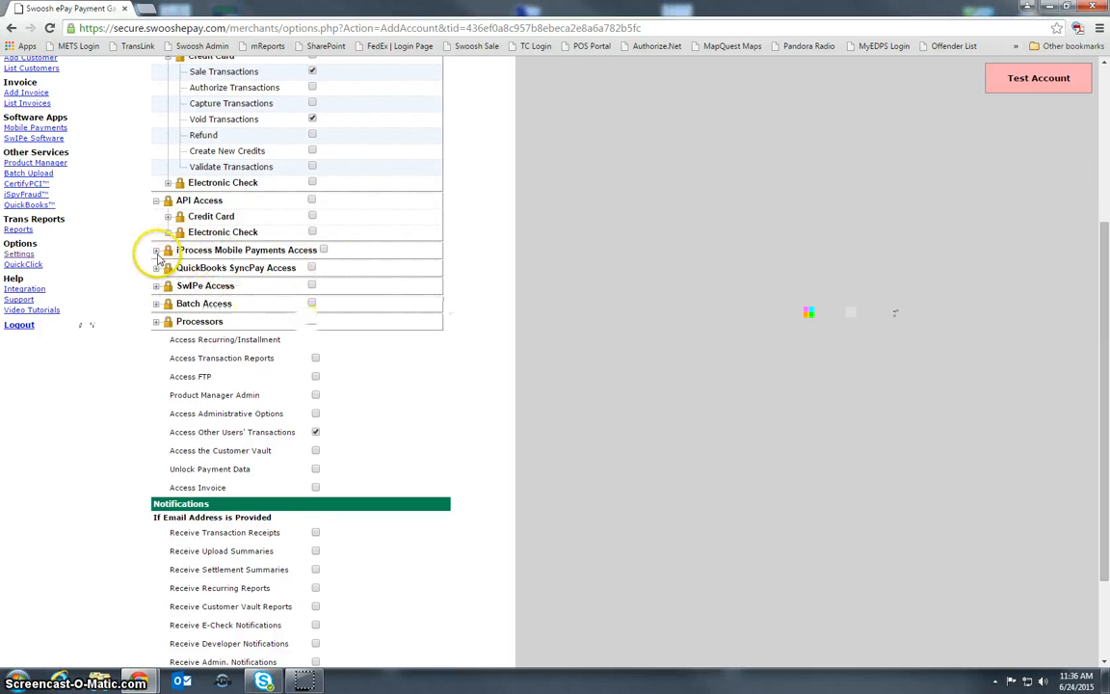
{"action": "left_click", "coordinate": [156, 250]}
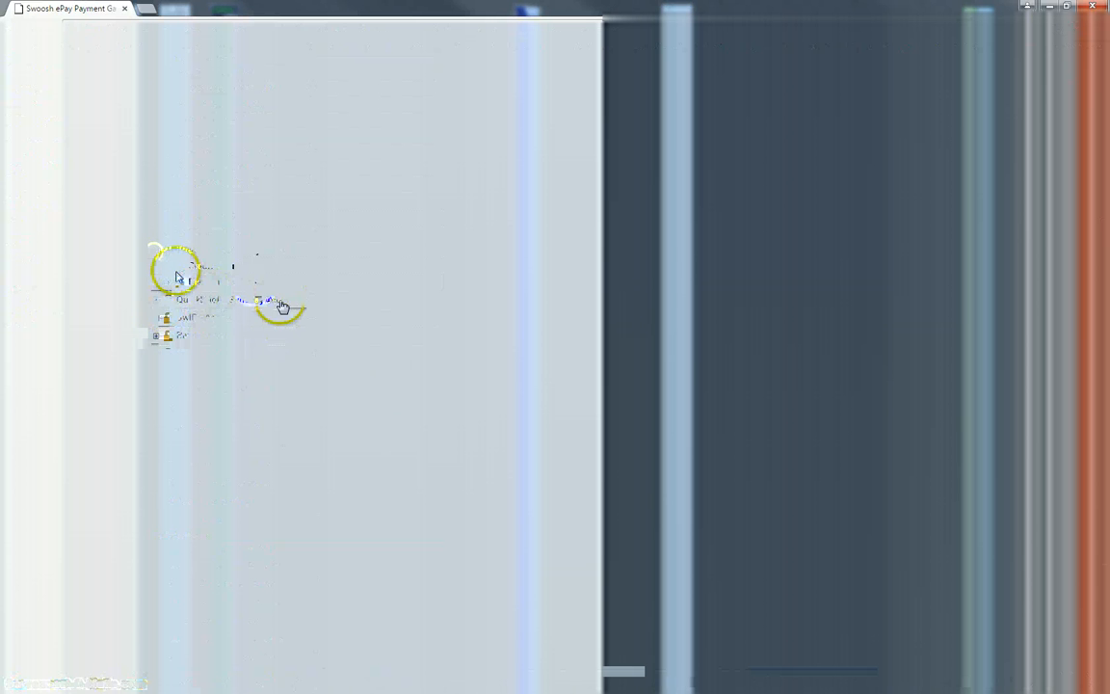
{"action": "left_click", "coordinate": [169, 265]}
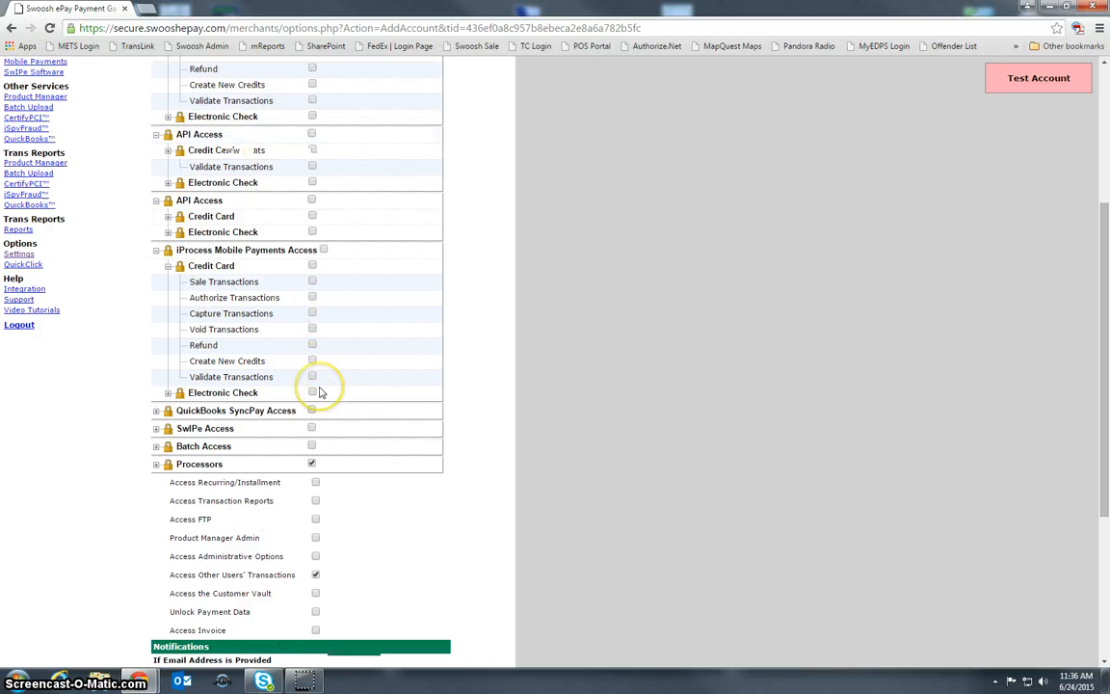
{"action": "left_click", "coordinate": [156, 346]}
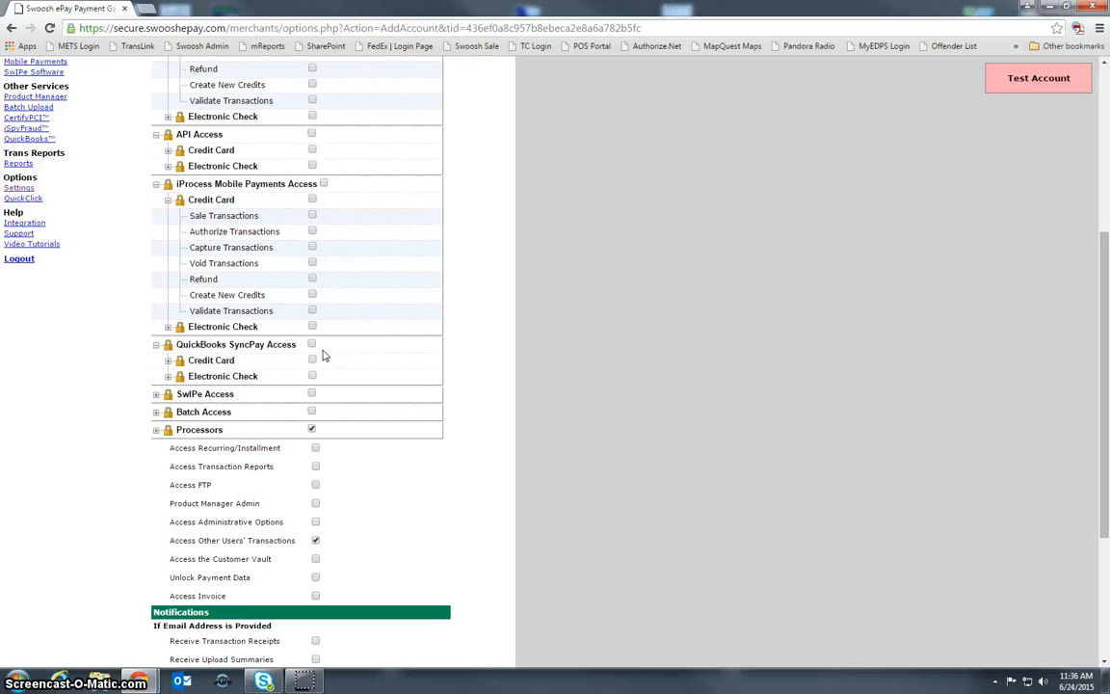
{"action": "left_click", "coordinate": [167, 360]}
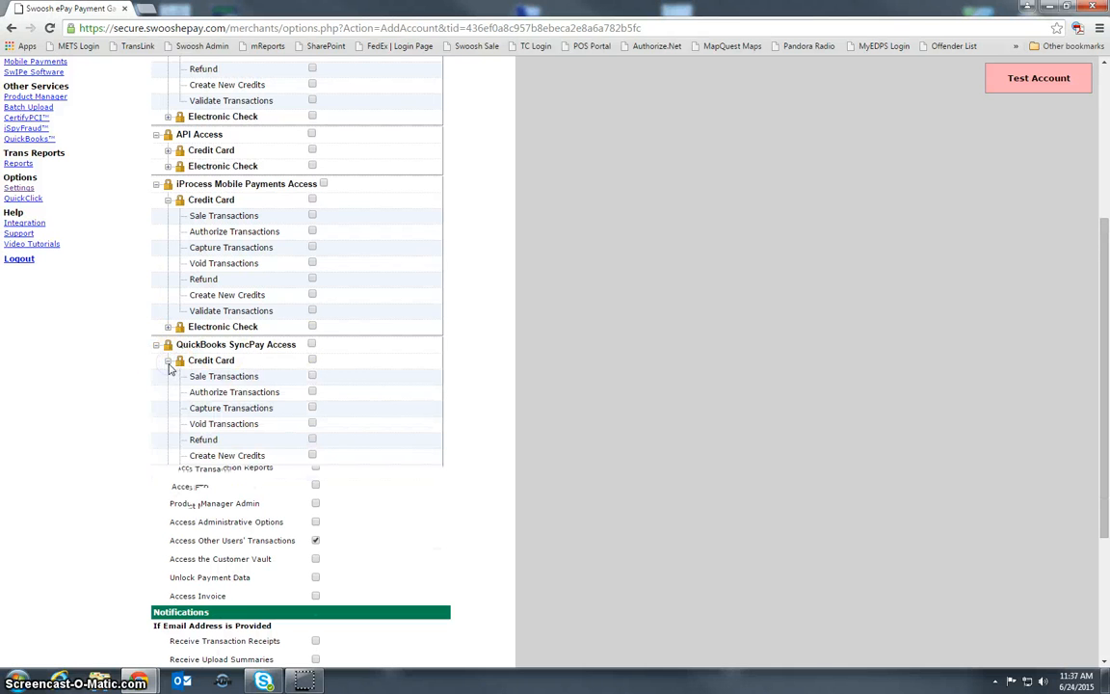
{"action": "scroll", "coordinate": [162, 430], "scroll_direction": "down", "scroll_amount": 2}
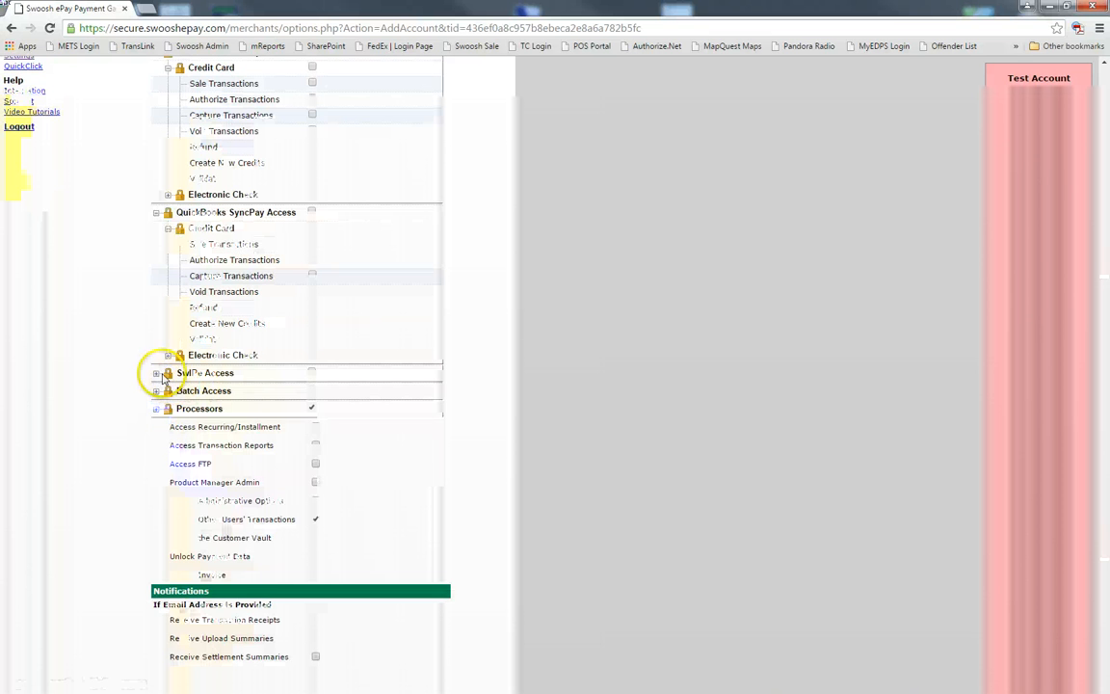
{"action": "left_click", "coordinate": [156, 372]}
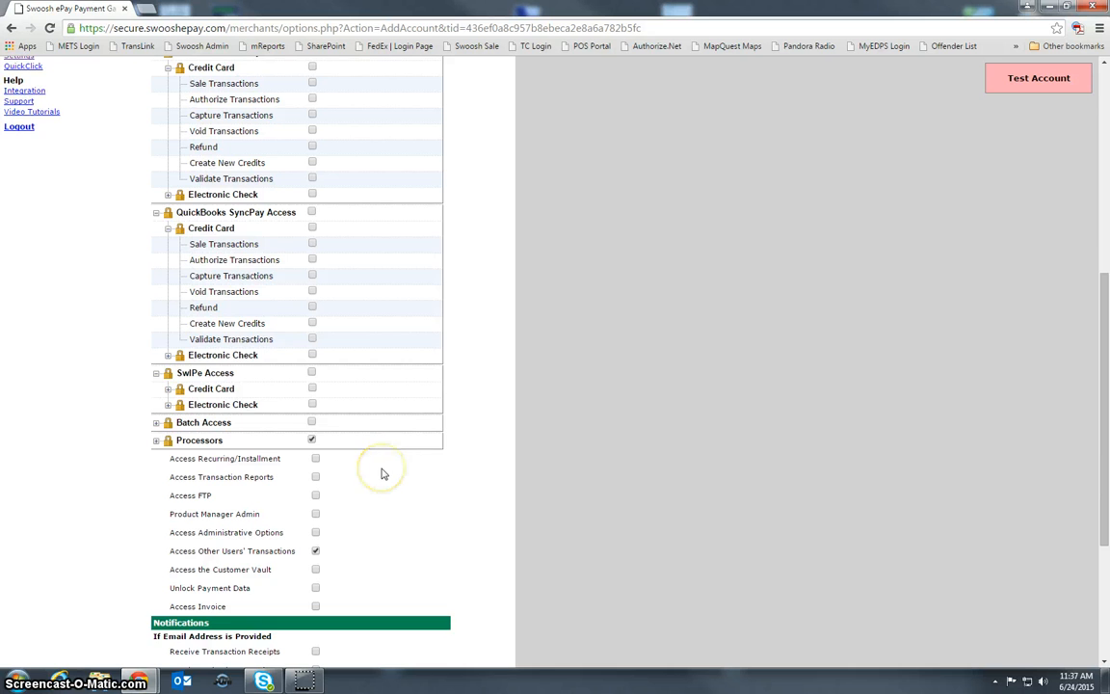
{"action": "scroll", "coordinate": [381, 473], "scroll_direction": "up", "scroll_amount": 2}
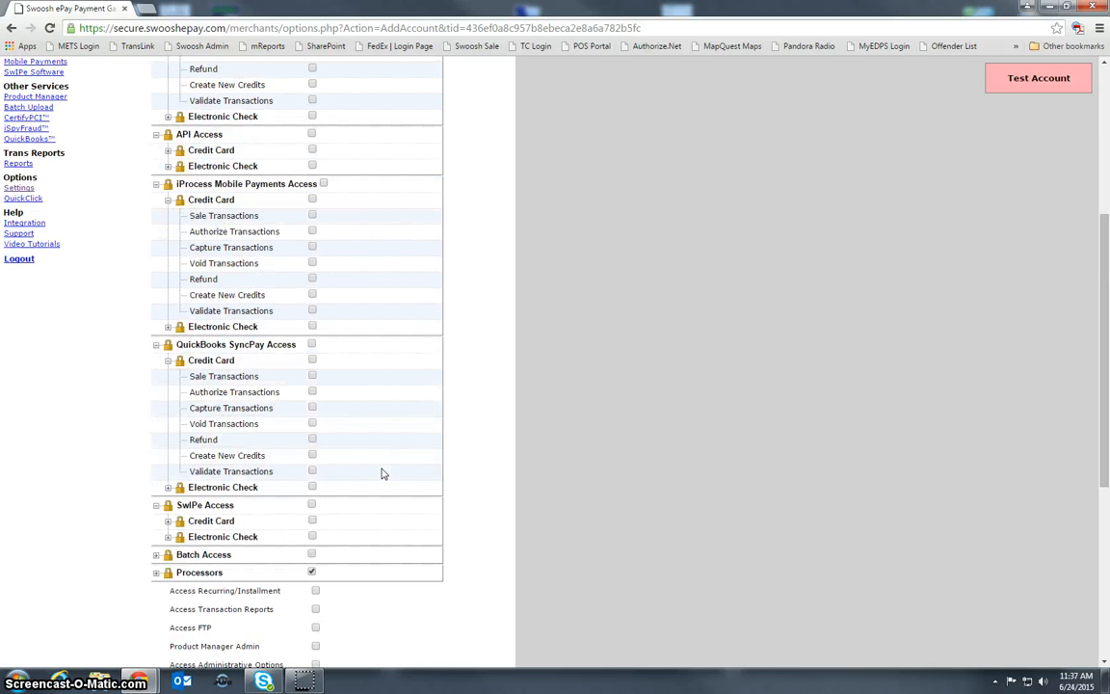
{"action": "left_click", "coordinate": [167, 520]}
{"action": "scroll", "coordinate": [404, 557], "scroll_direction": "down", "scroll_amount": 4}
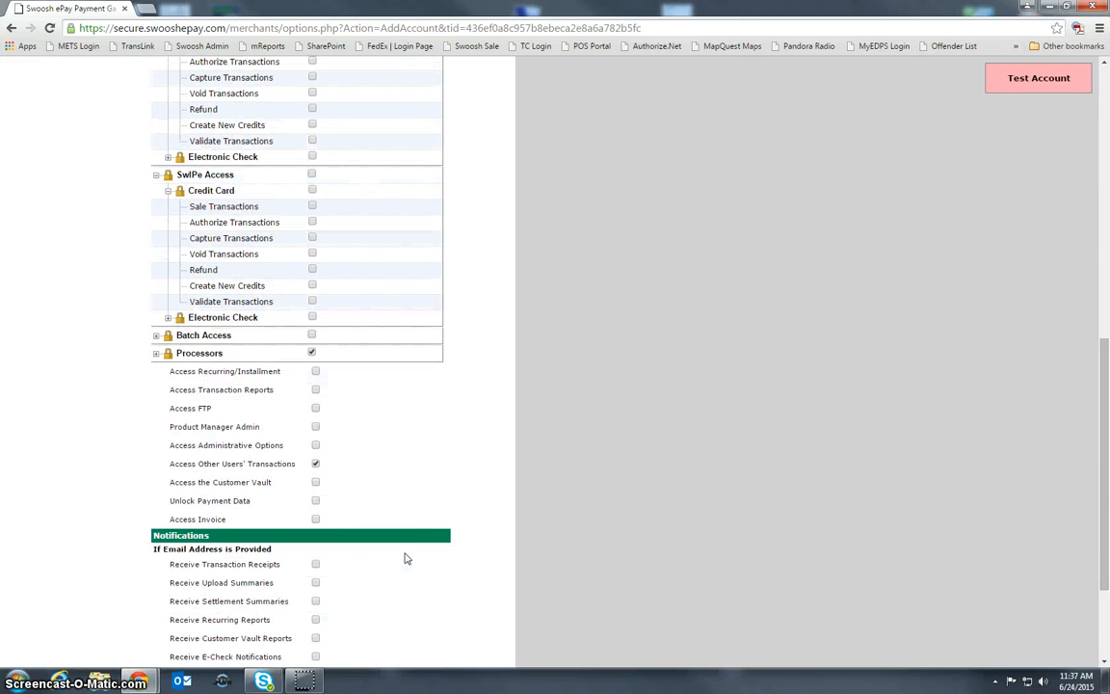
- Grant Batch Access for both credit card and electronic check, and remove the Processors permission
{"action": "left_click", "coordinate": [156, 335]}
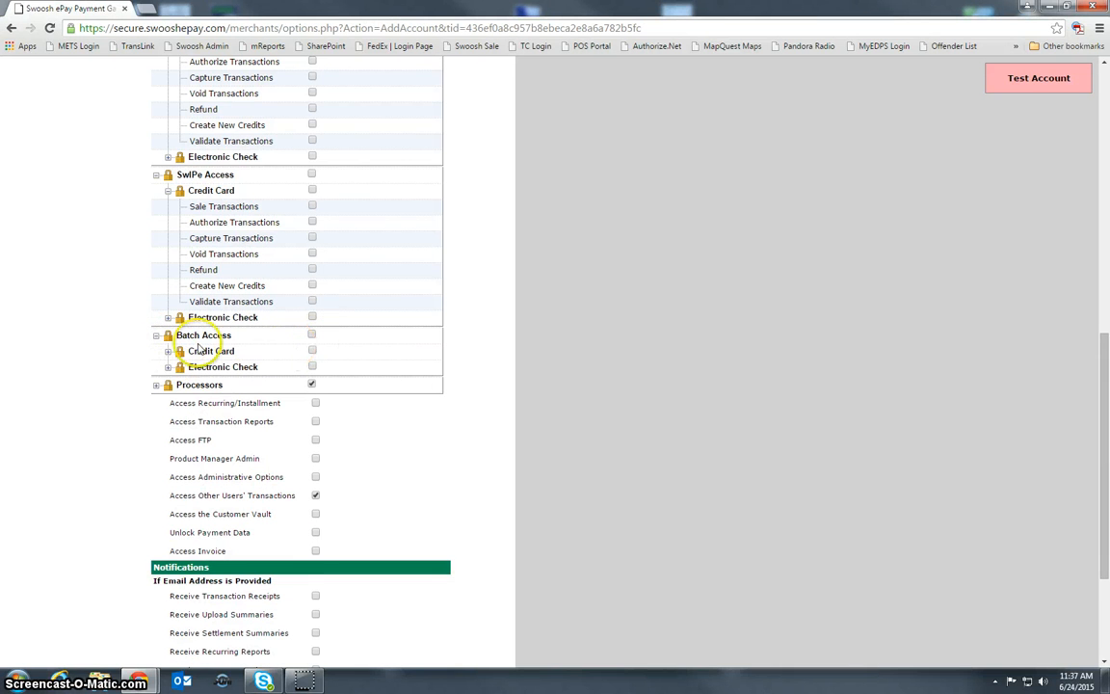
{"action": "left_click", "coordinate": [169, 353]}
{"action": "left_click", "coordinate": [169, 353]}
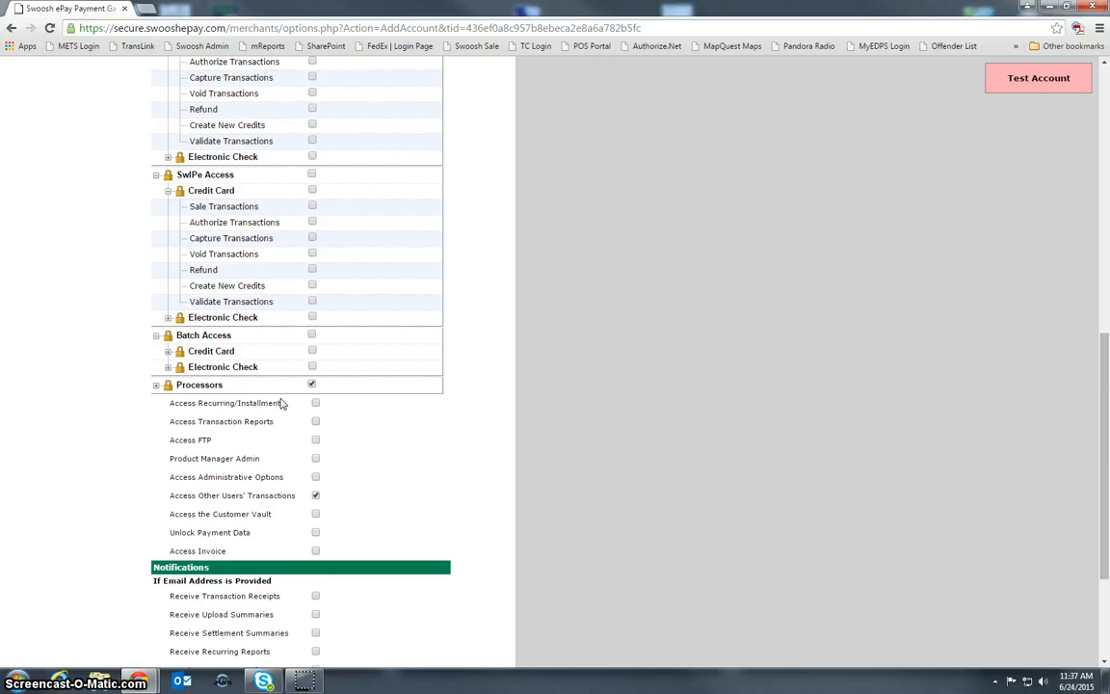
{"action": "left_click", "coordinate": [311, 335]}
{"action": "left_click", "coordinate": [311, 384]}
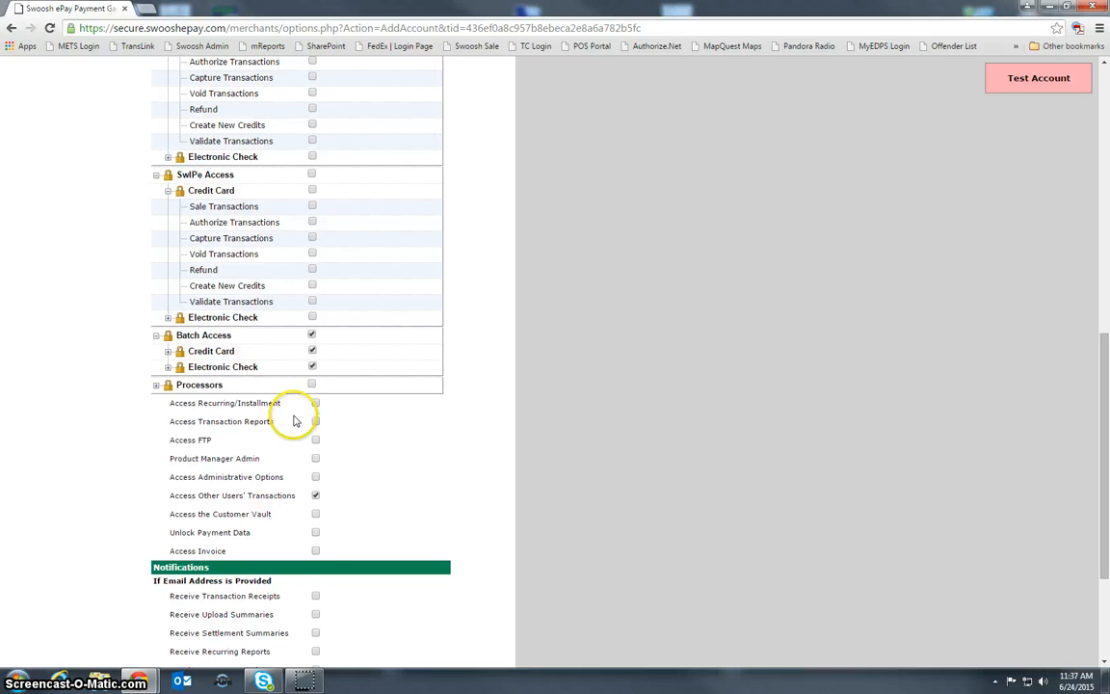
- Grant the user the Access Transaction Reports permission
{"action": "scroll", "coordinate": [352, 466], "scroll_direction": "down", "scroll_amount": 1}
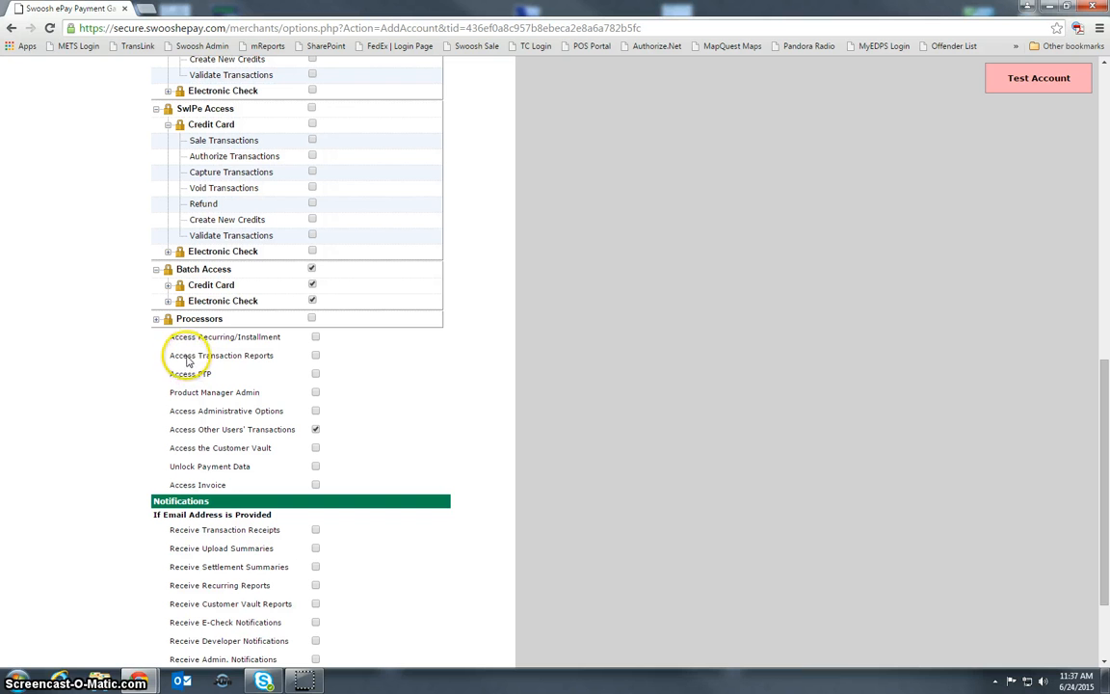
{"action": "left_click", "coordinate": [315, 357]}
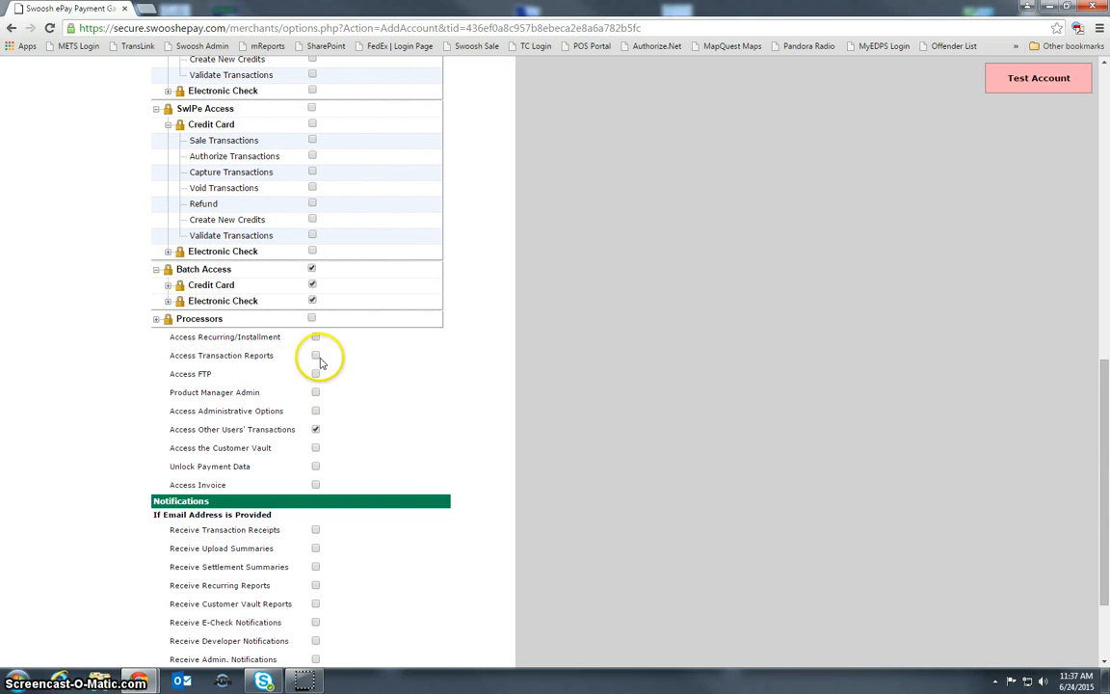
{"action": "left_click", "coordinate": [315, 355]}
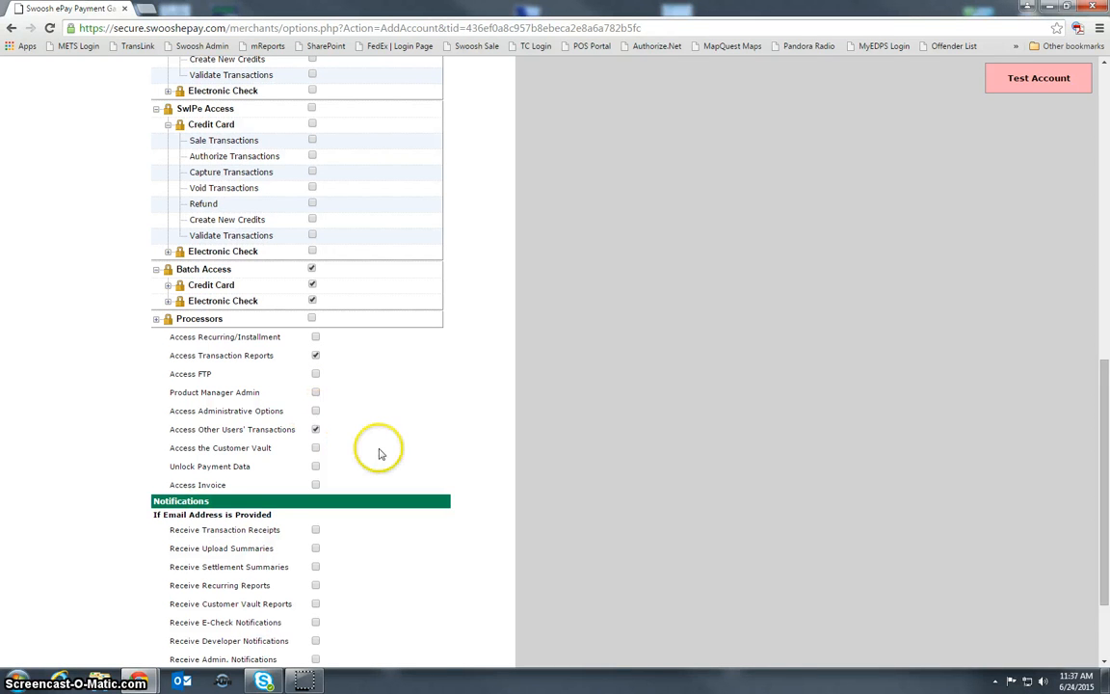
- Enable the Receive Settlement Summaries and Receive Transaction Receipts notifications for the new user
{"action": "scroll", "coordinate": [375, 451], "scroll_direction": "down", "scroll_amount": 2}
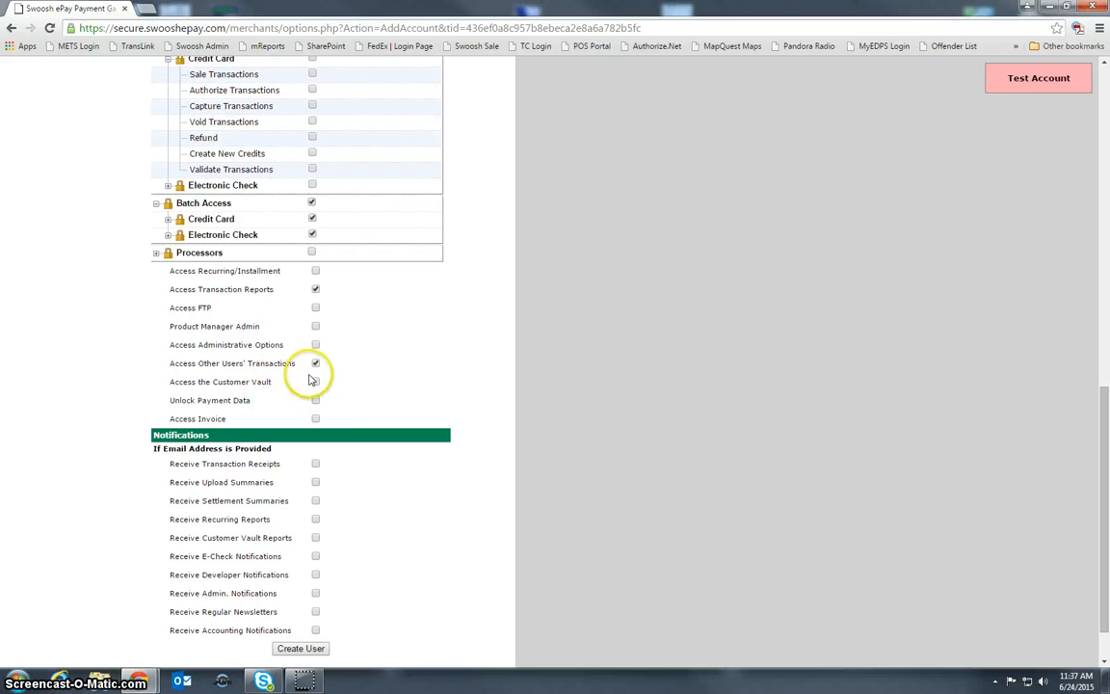
{"action": "scroll", "coordinate": [378, 436], "scroll_direction": "down", "scroll_amount": 1}
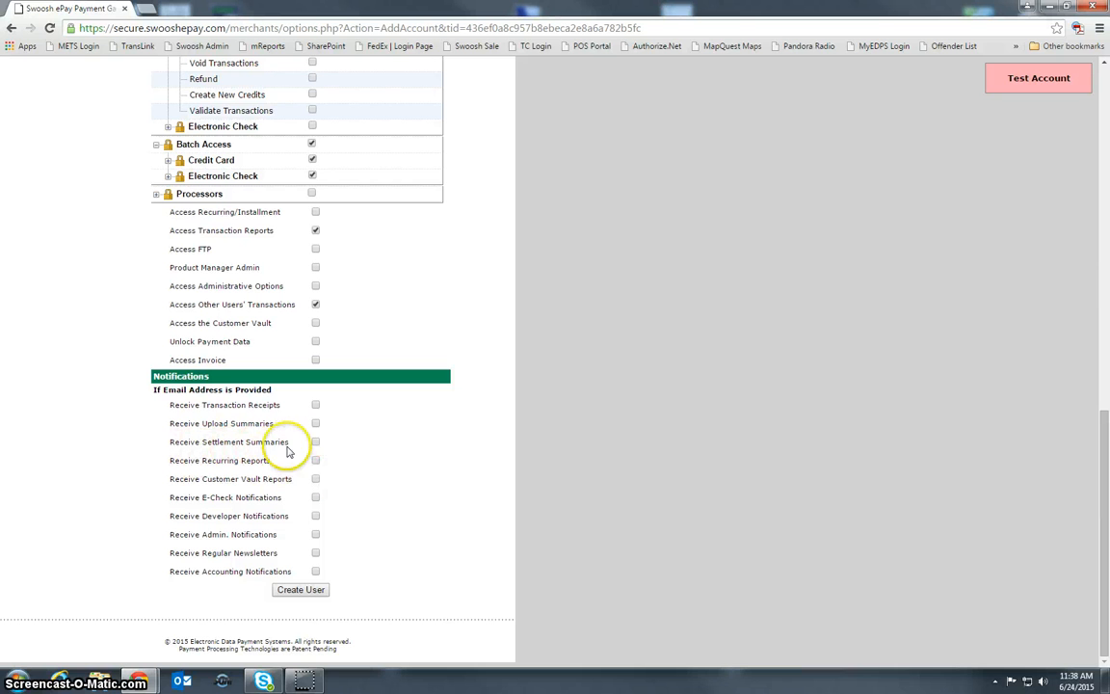
{"action": "left_click", "coordinate": [316, 442]}
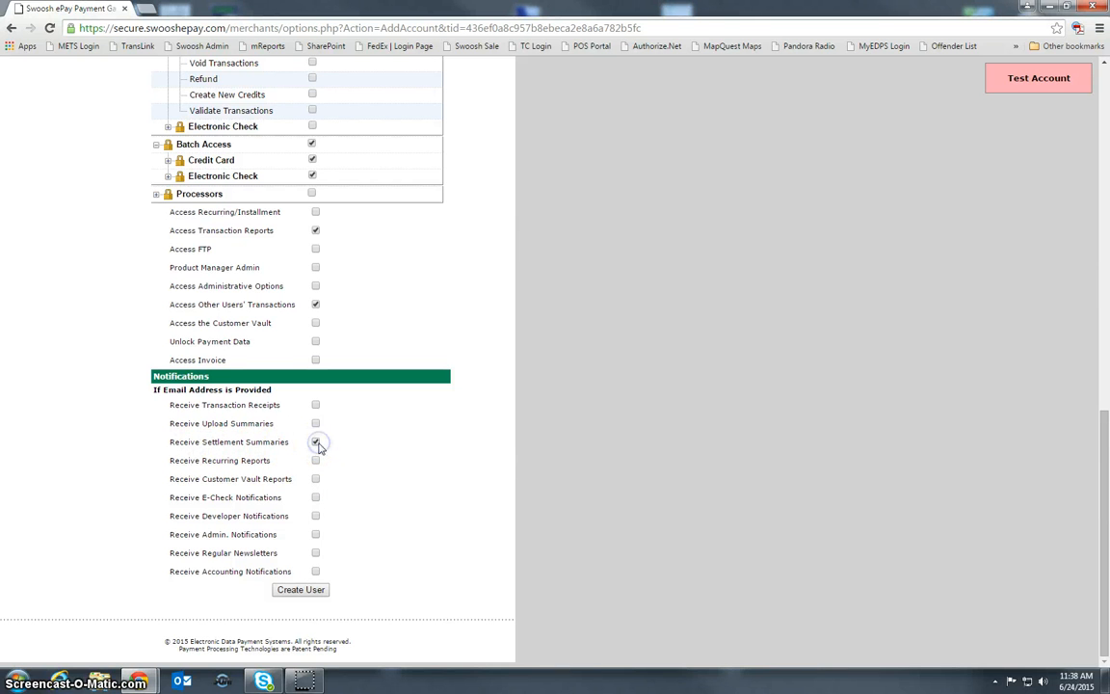
{"action": "left_click", "coordinate": [315, 405]}
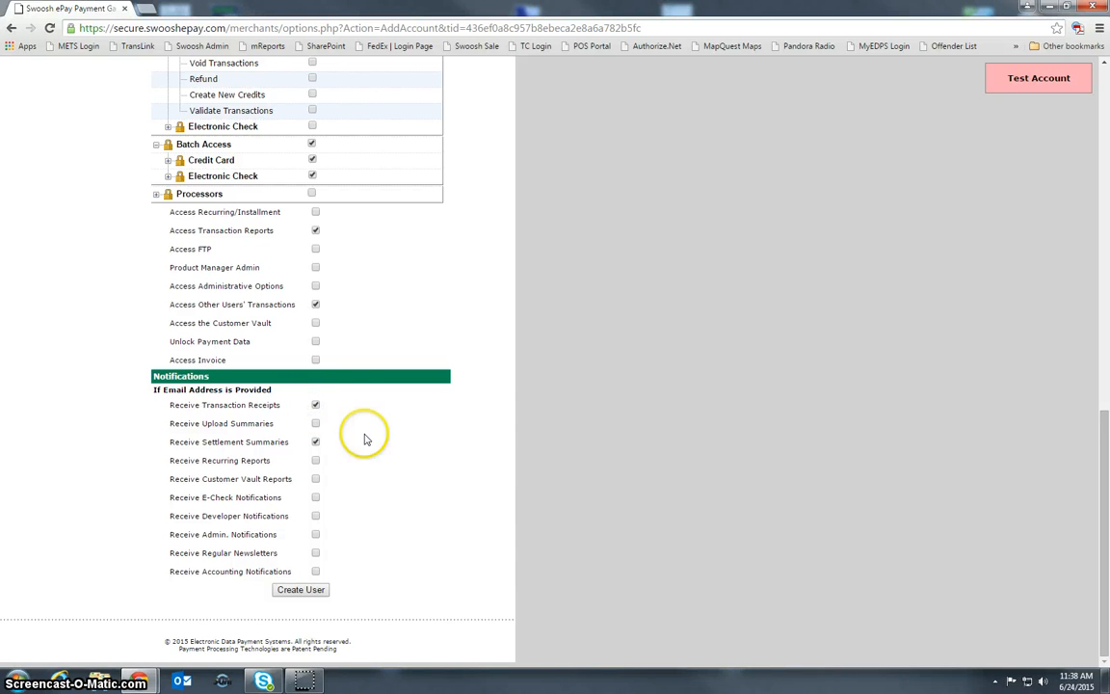
- Grant the new user the Access Administrative Options permission, and remove it again
{"action": "left_click", "coordinate": [316, 287]}
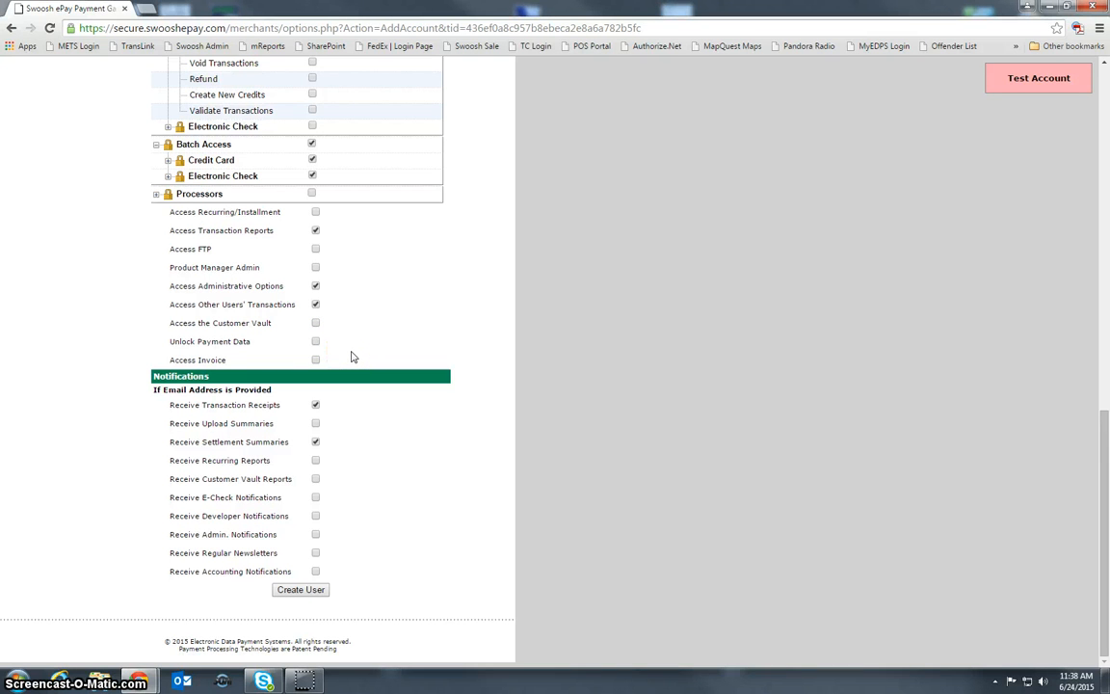
{"action": "left_click", "coordinate": [315, 287]}
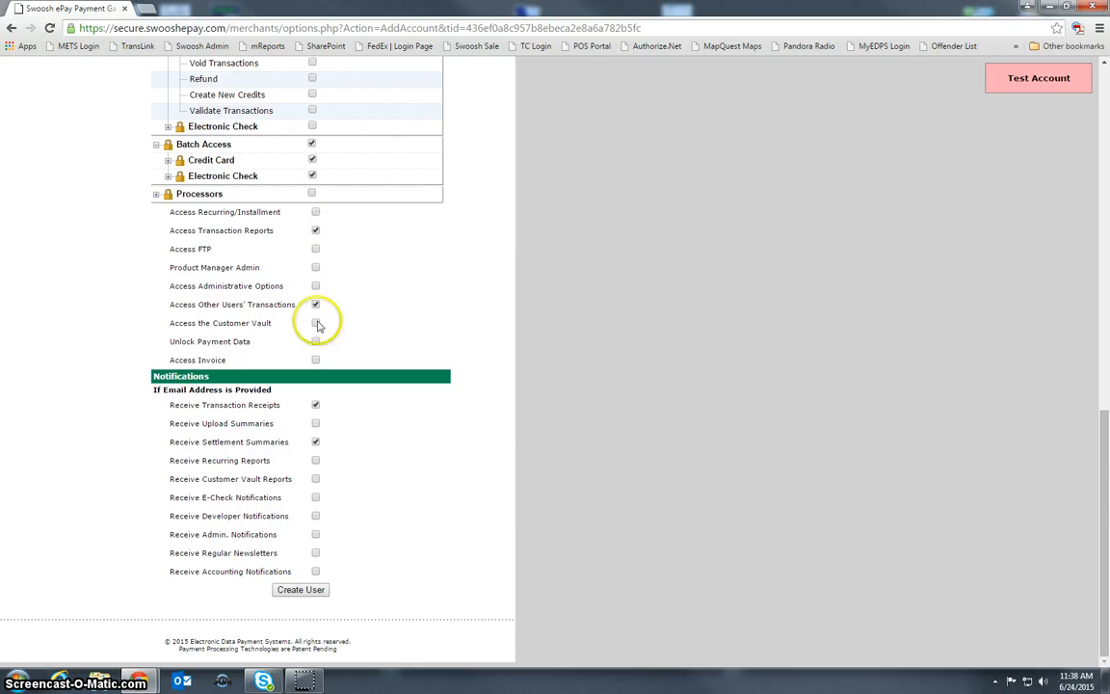
- Turn off the Receive Transaction Receipts notification, keep Receive Settlement Summaries enabled, and create the user
{"action": "left_click", "coordinate": [315, 404]}
{"action": "left_click", "coordinate": [316, 441]}
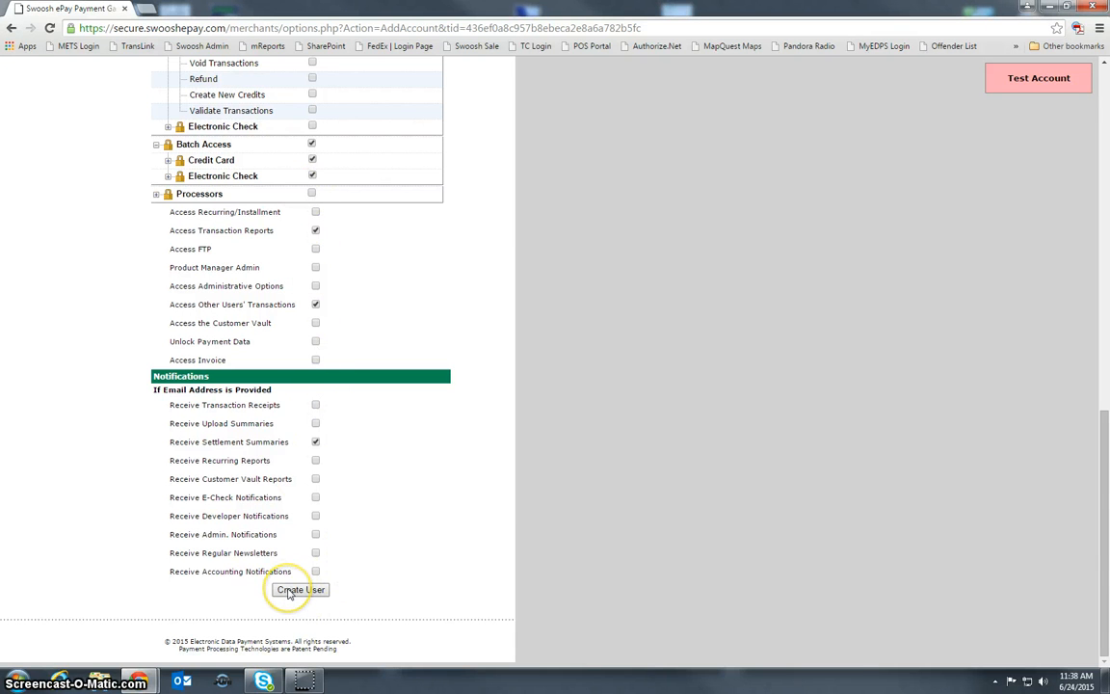
{"action": "left_click", "coordinate": [289, 590]}
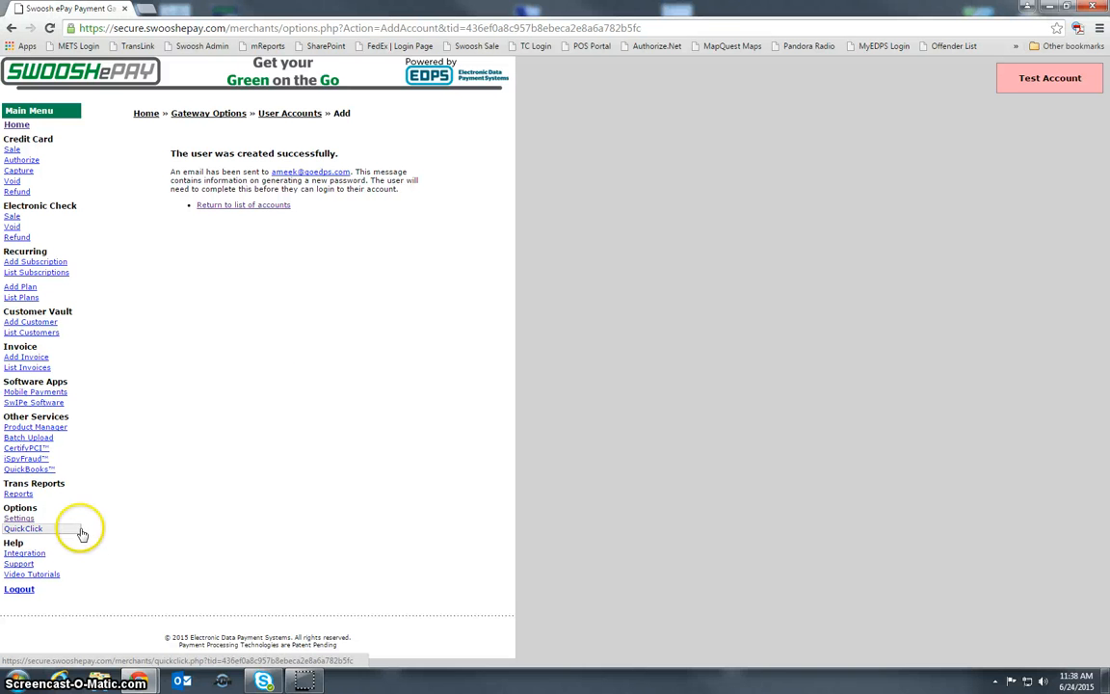
- Go to User Accounts in the gateway settings and open the newly created user's account for editing
{"action": "left_click", "coordinate": [19, 518]}
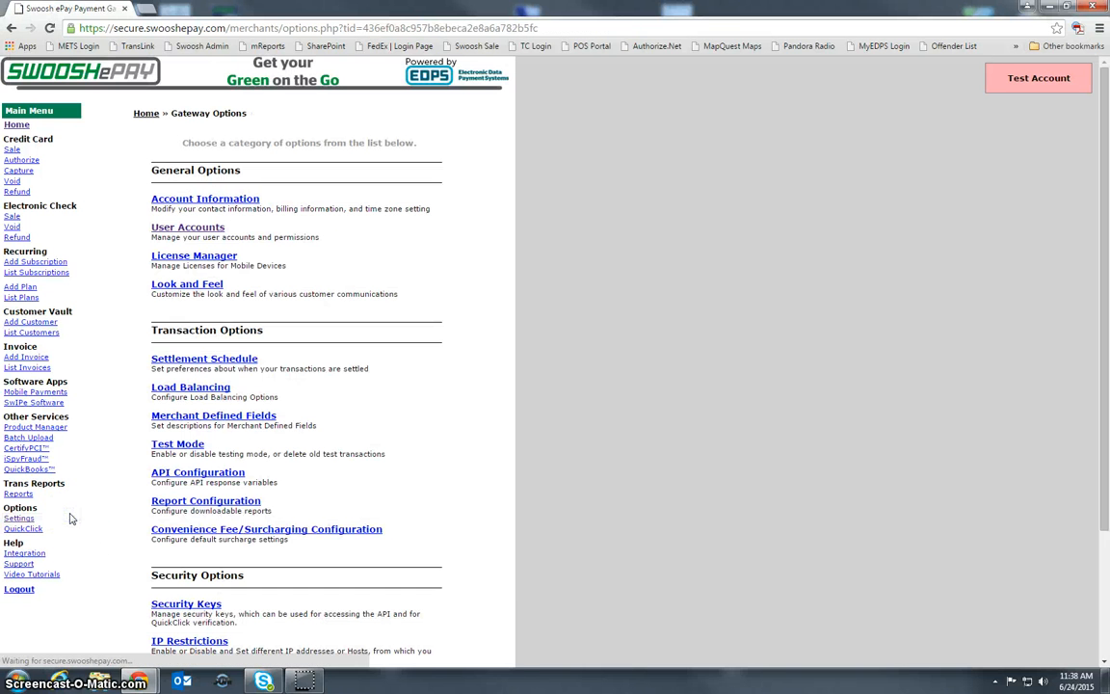
{"action": "left_click", "coordinate": [61, 498]}
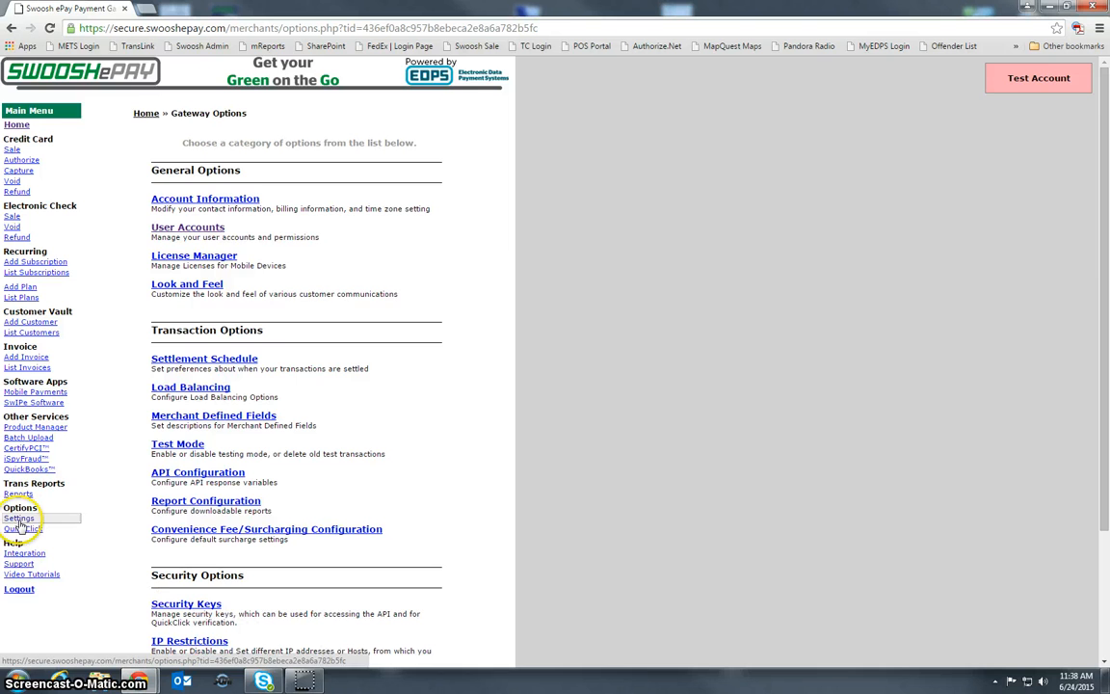
{"action": "left_click", "coordinate": [188, 228]}
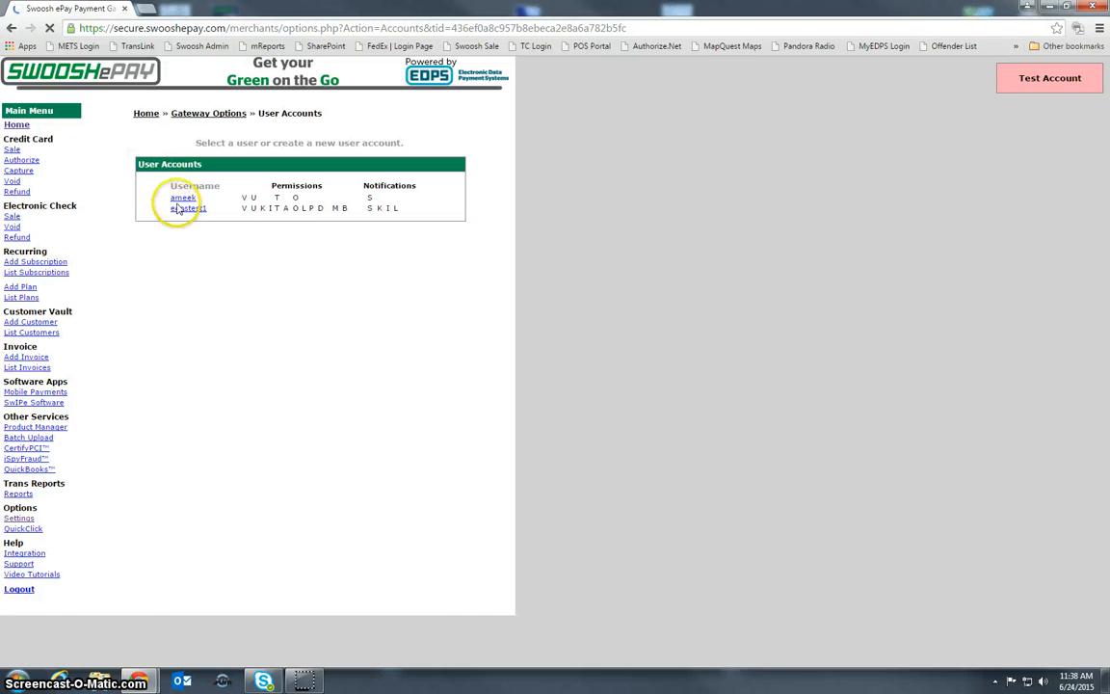
{"action": "left_click", "coordinate": [180, 197]}
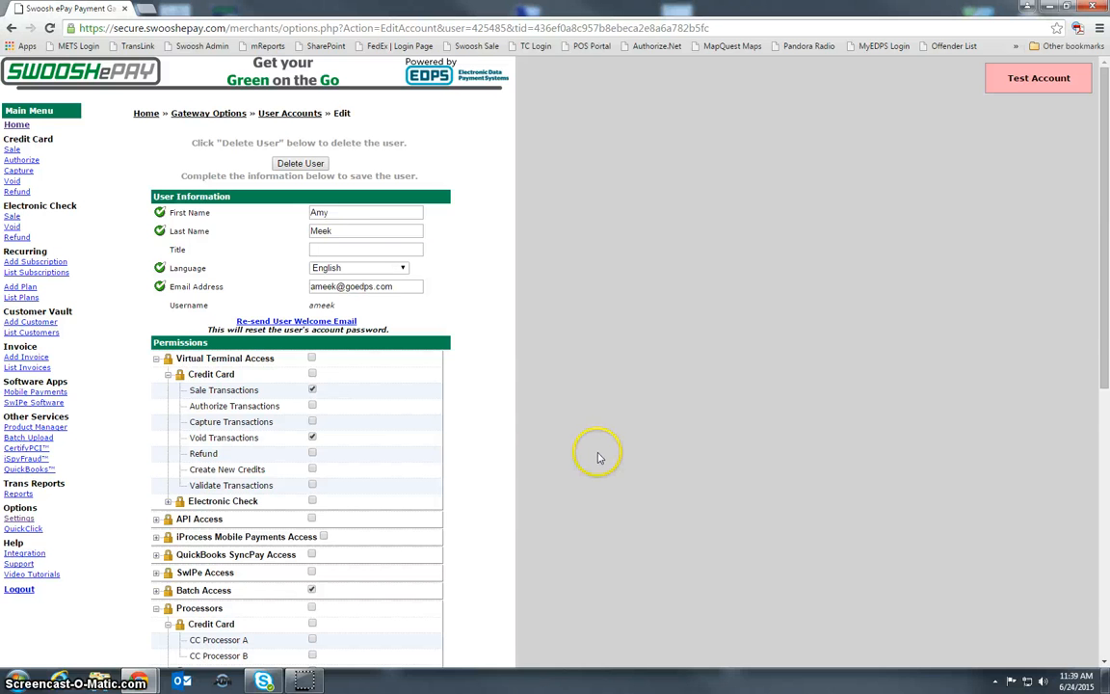
{"action": "scroll", "coordinate": [597, 457], "scroll_direction": "down", "scroll_amount": 6}
{"action": "scroll", "coordinate": [587, 446], "scroll_direction": "up", "scroll_amount": 6}
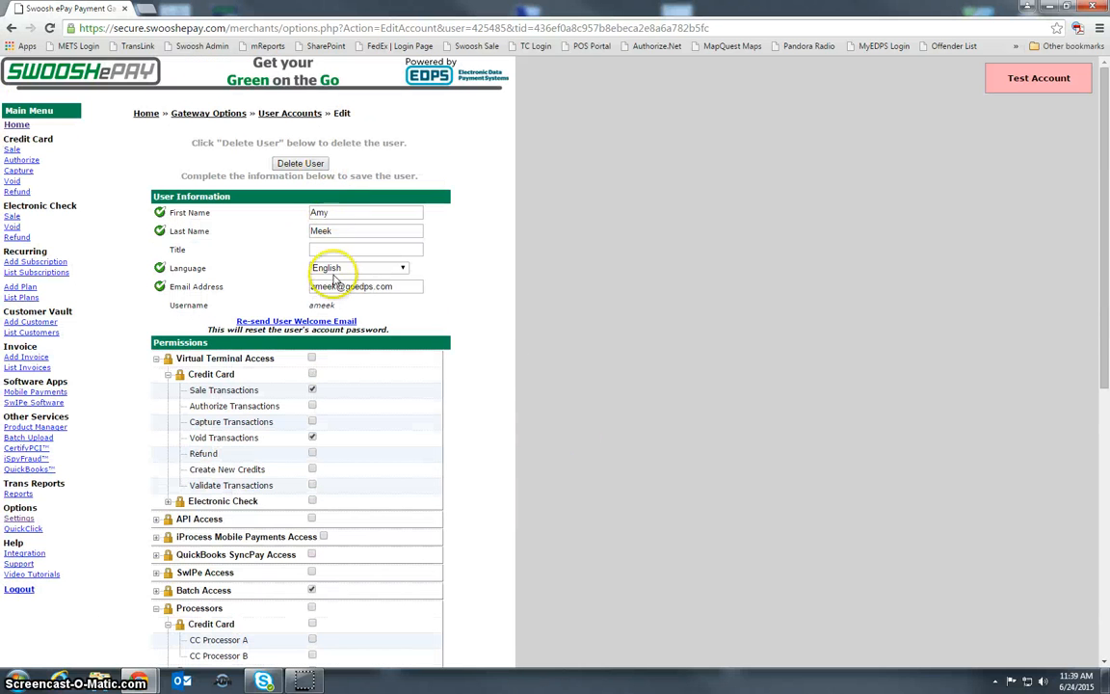
- Replace the part before the @ in the user's email address with the corrected name, and save the account
{"action": "double_click", "coordinate": [317, 285]}
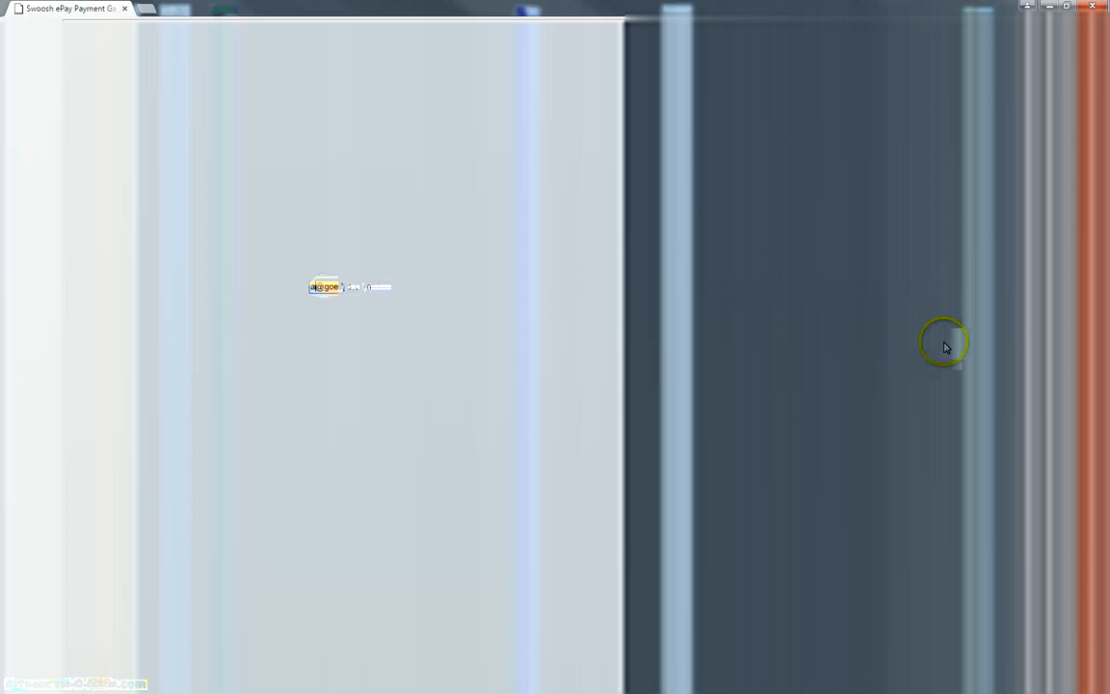
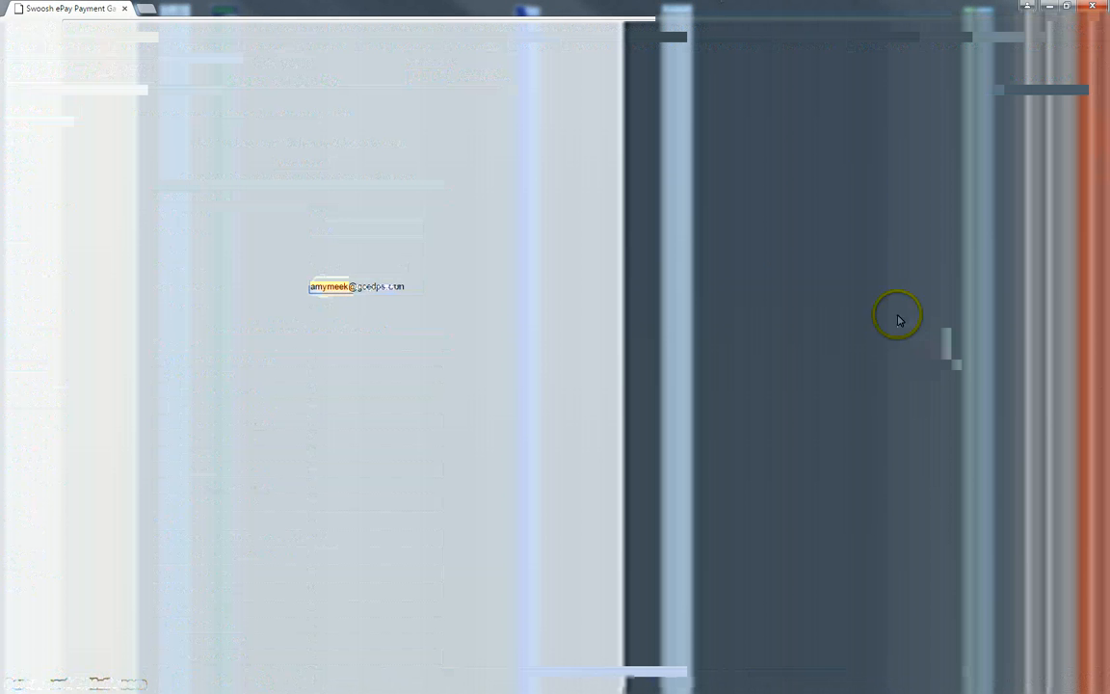
{"action": "scroll", "coordinate": [466, 416], "scroll_direction": "down", "scroll_amount": 6}
{"action": "left_click", "coordinate": [292, 595]}
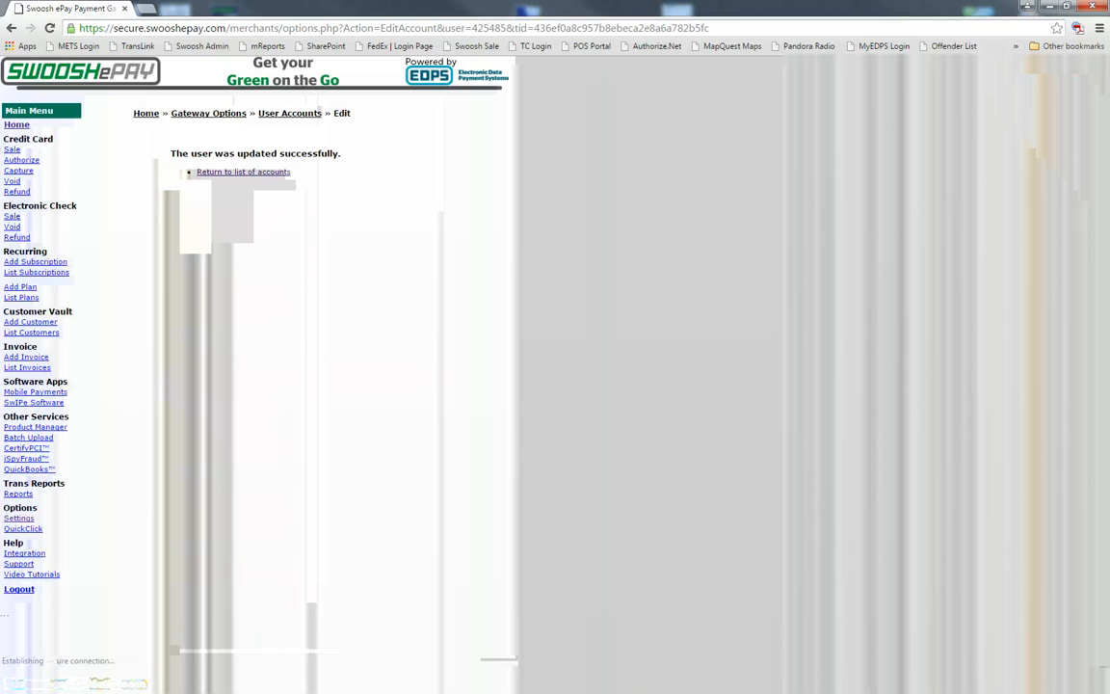
- Return to the list of accounts and reopen the edited user to review the email address, permissions and notifications
{"action": "left_click", "coordinate": [258, 173]}
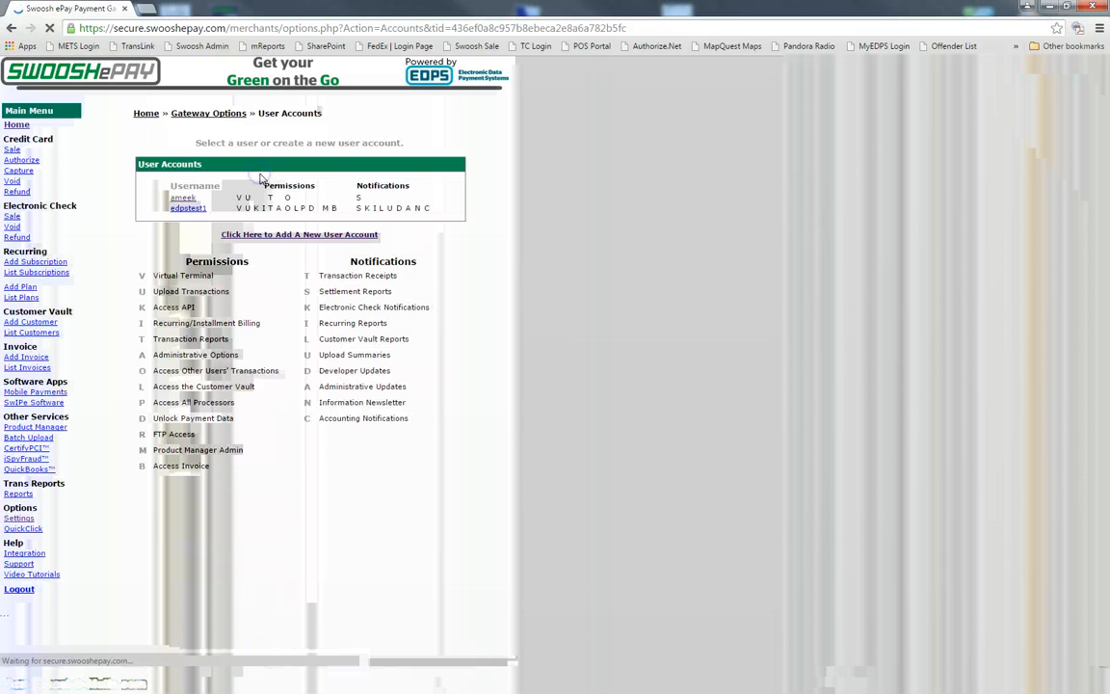
{"action": "left_click", "coordinate": [184, 198]}
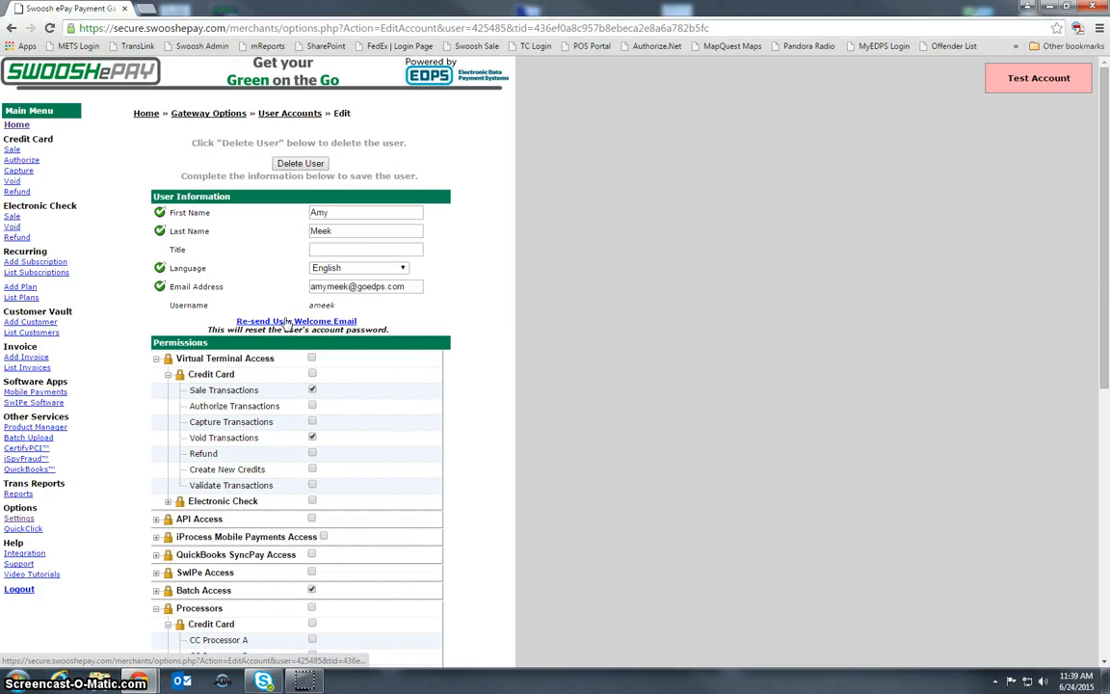
{"action": "scroll", "coordinate": [915, 433], "scroll_direction": "down", "scroll_amount": 5}
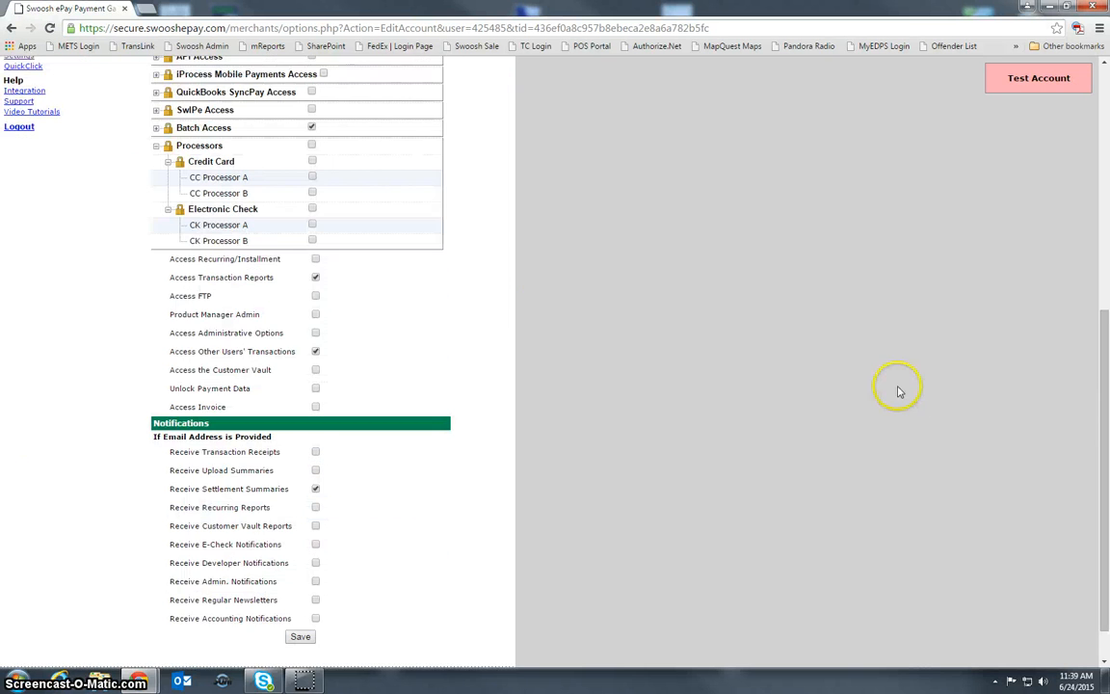
{"action": "scroll", "coordinate": [782, 350], "scroll_direction": "up", "scroll_amount": 4}
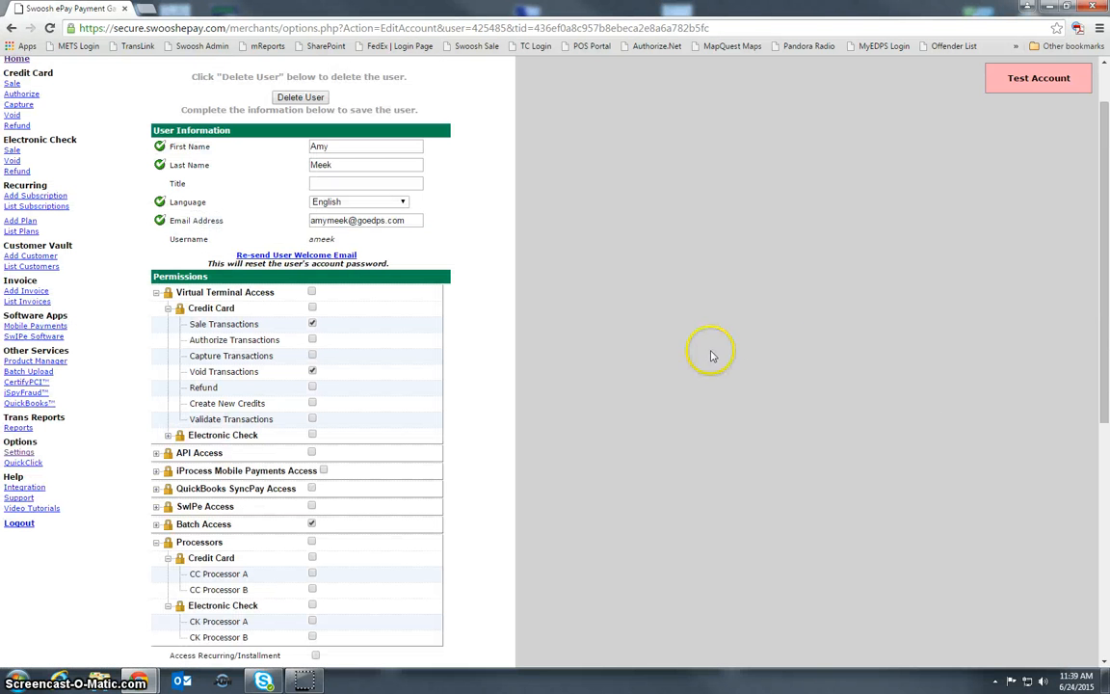